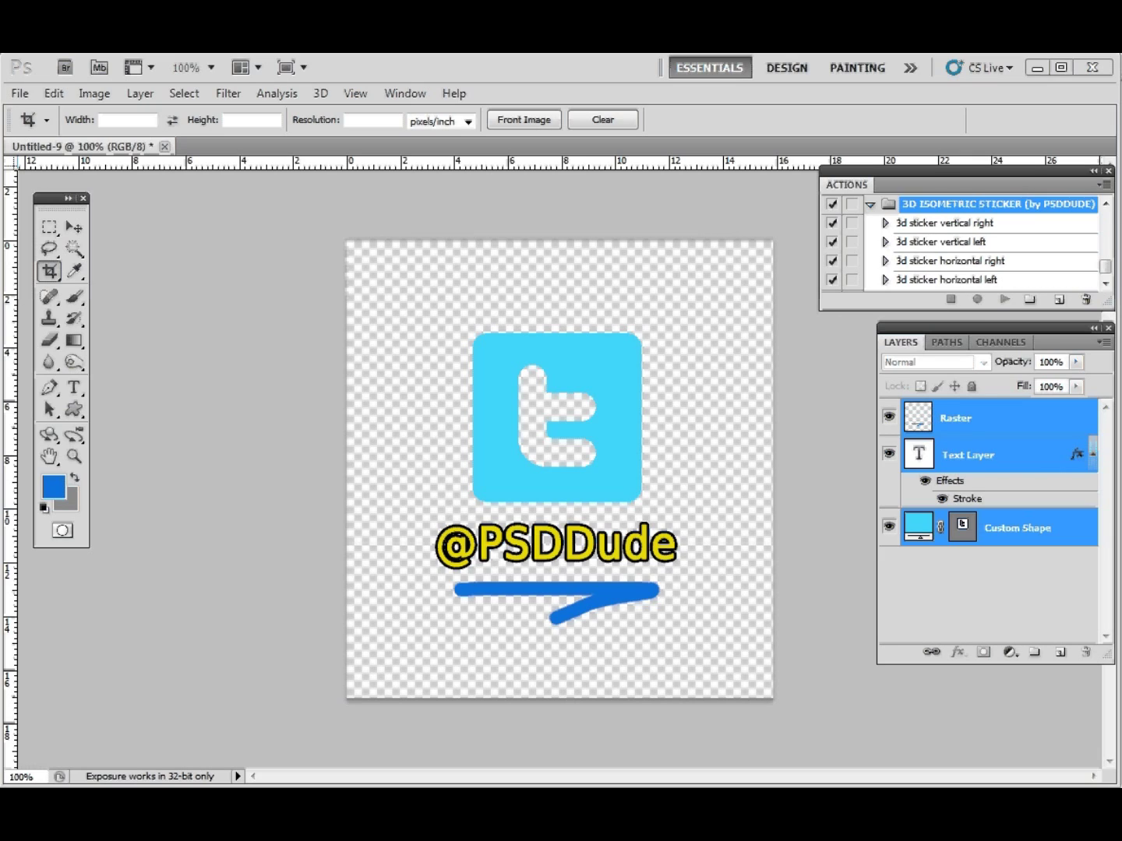
Select the Raster, Text Layer and Custom Shape layers one at a time to inspect them.
left_click(1033, 206)
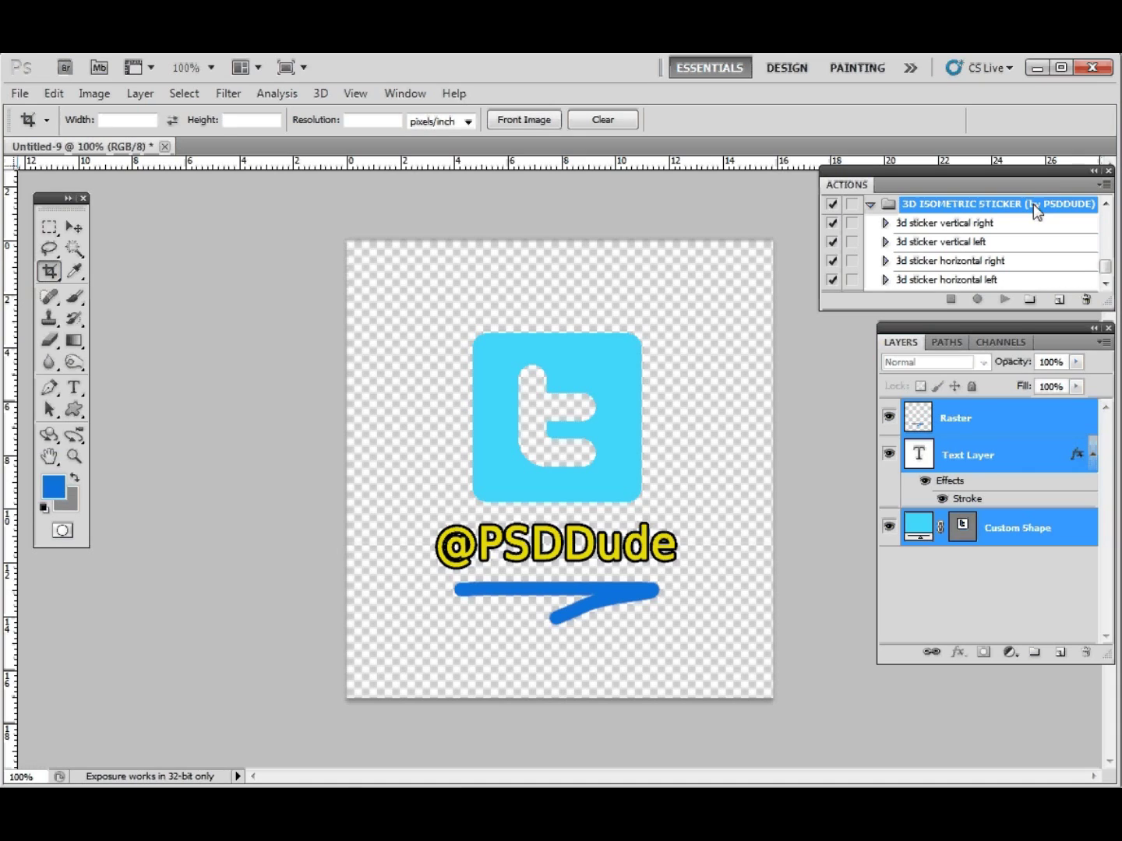
left_click(1019, 415)
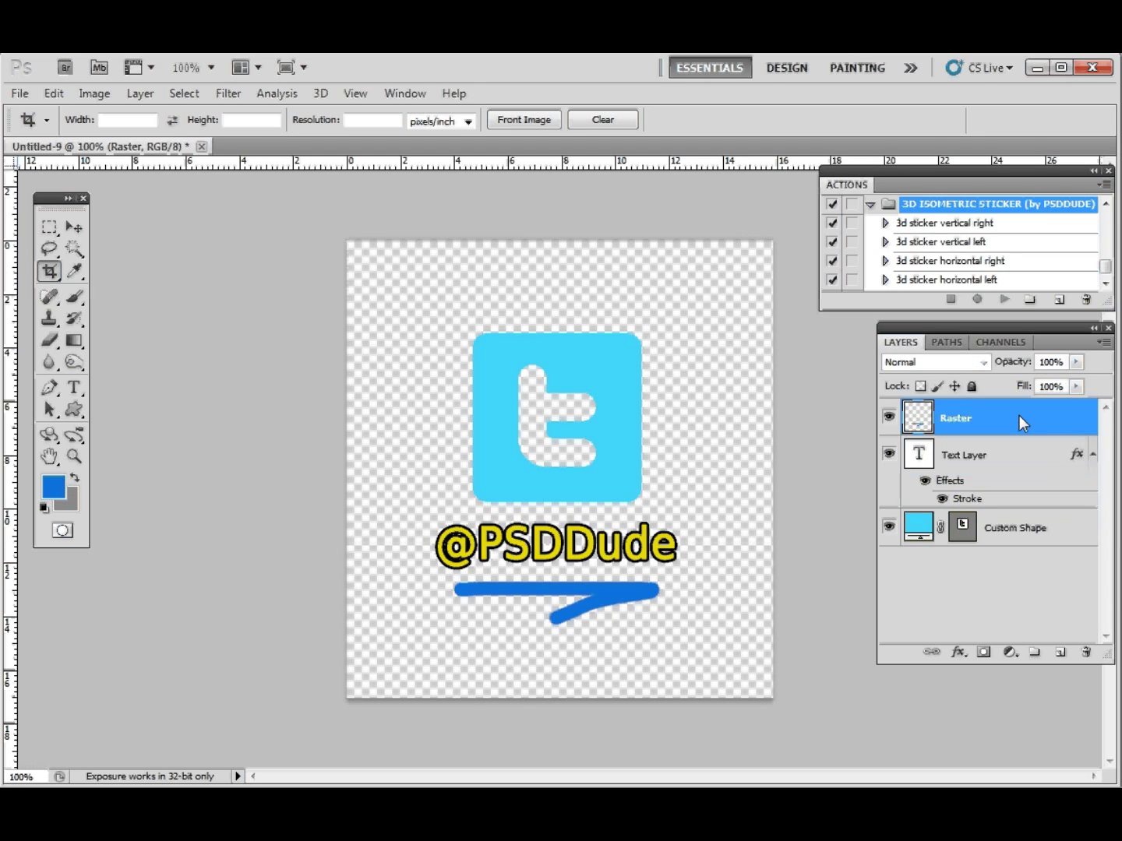
left_click(1007, 456)
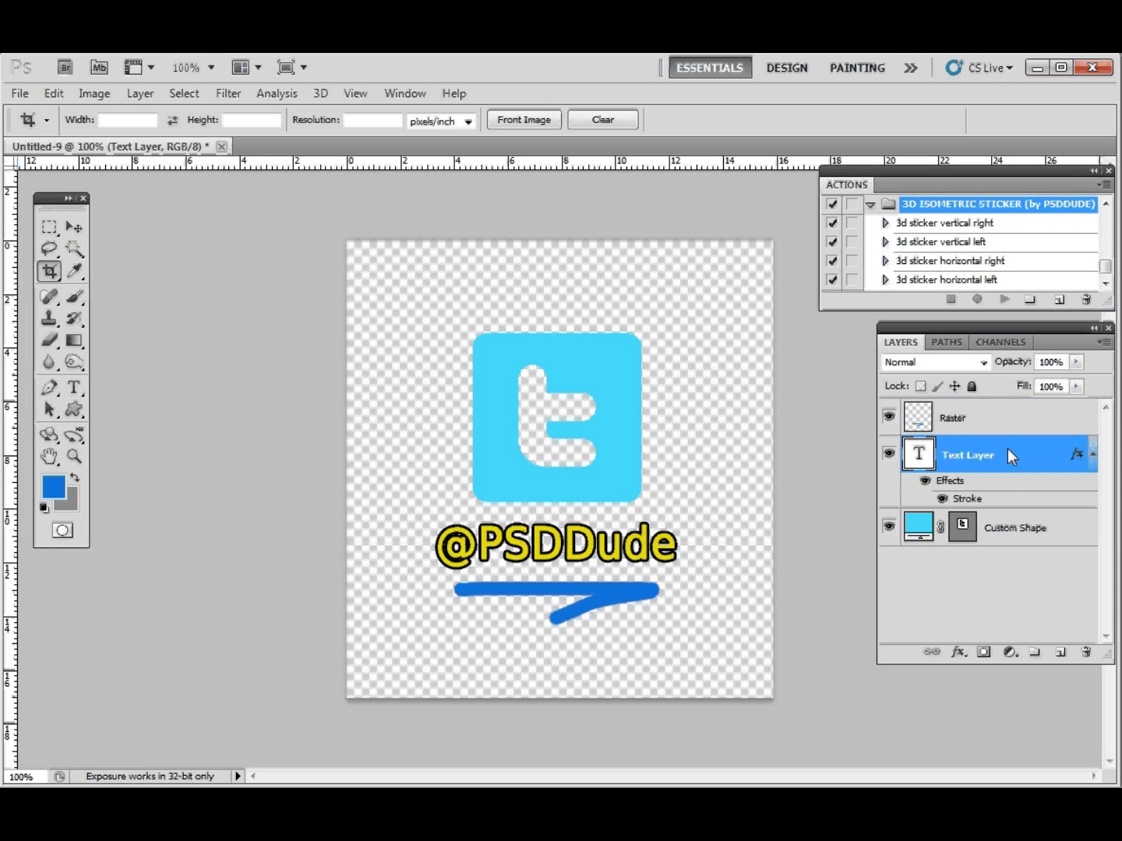
left_click(1064, 530)
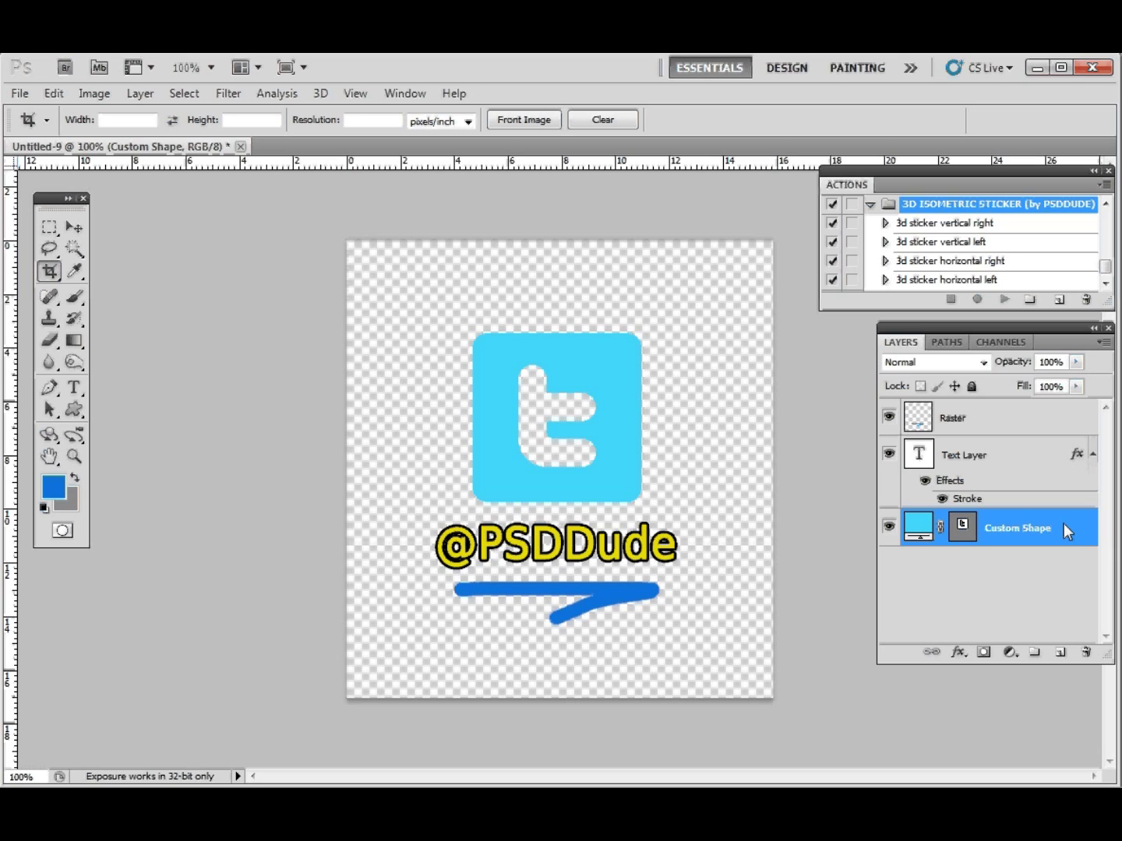
left_click(888, 417)
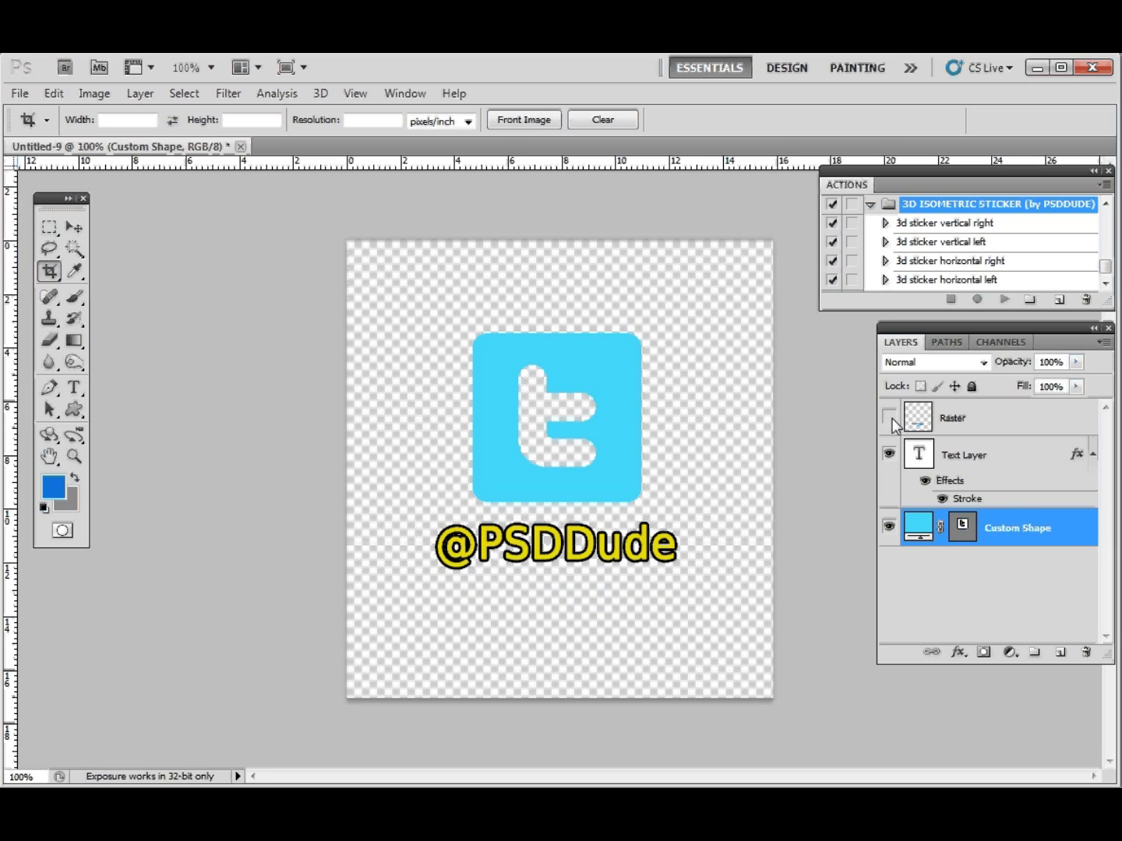
left_click(889, 417)
left_click(896, 452)
left_click(896, 452)
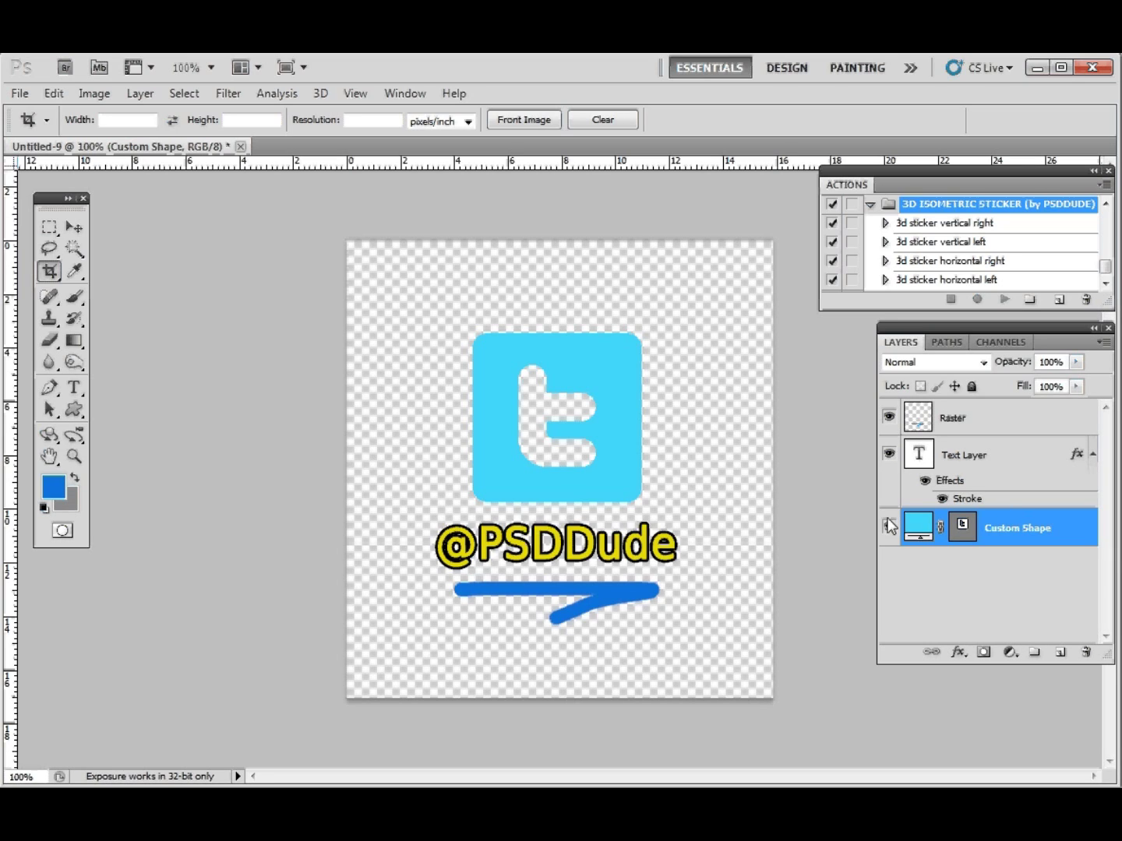
left_click(889, 527)
left_click(889, 526)
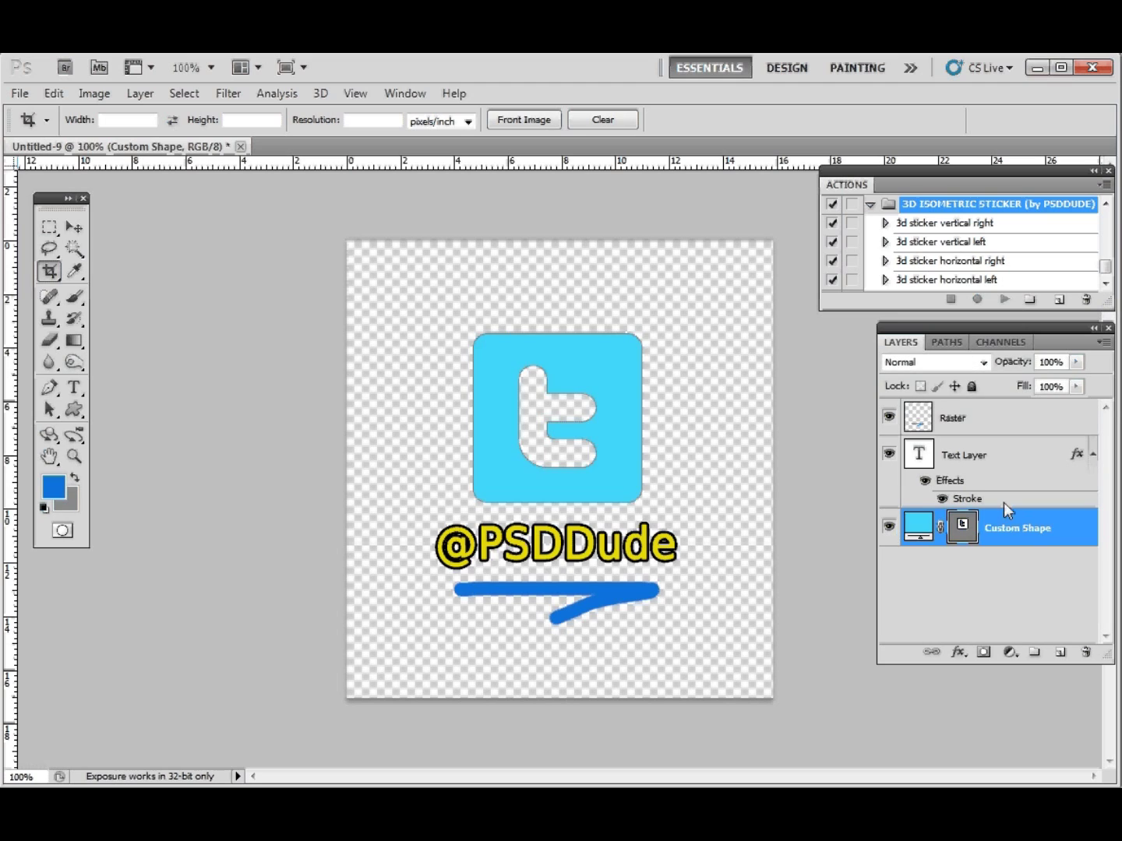
left_click(1016, 418, "shift")
Convert the Raster, Text Layer and Custom Shape layers to a smart object named 'my object'.
right_click(1016, 418)
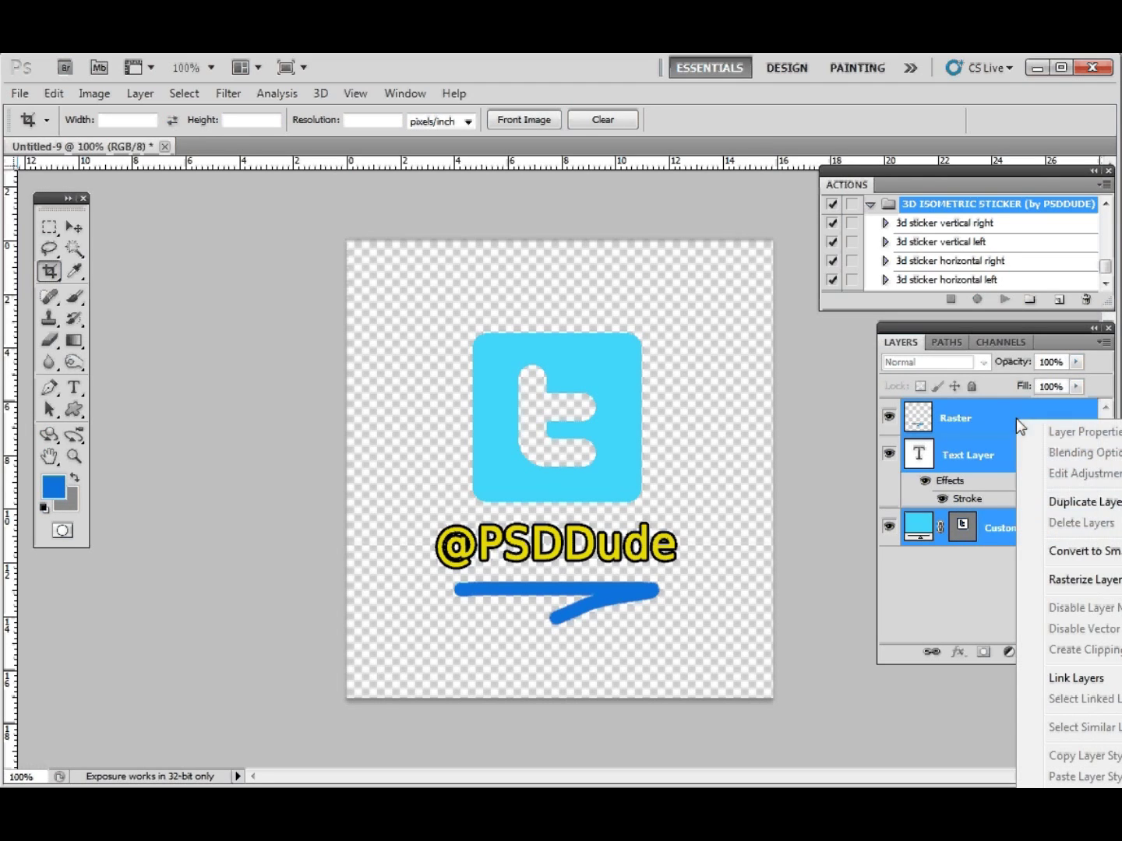
left_click(1063, 553)
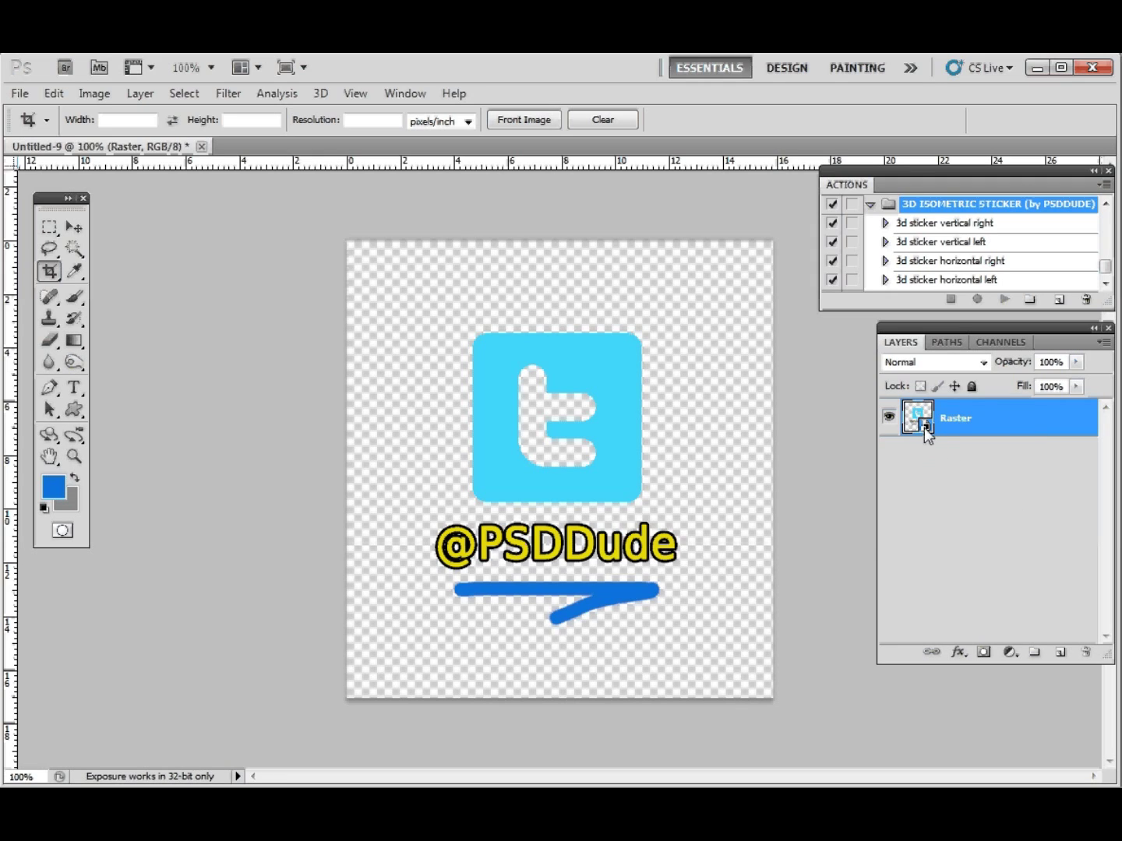
double_click(951, 418)
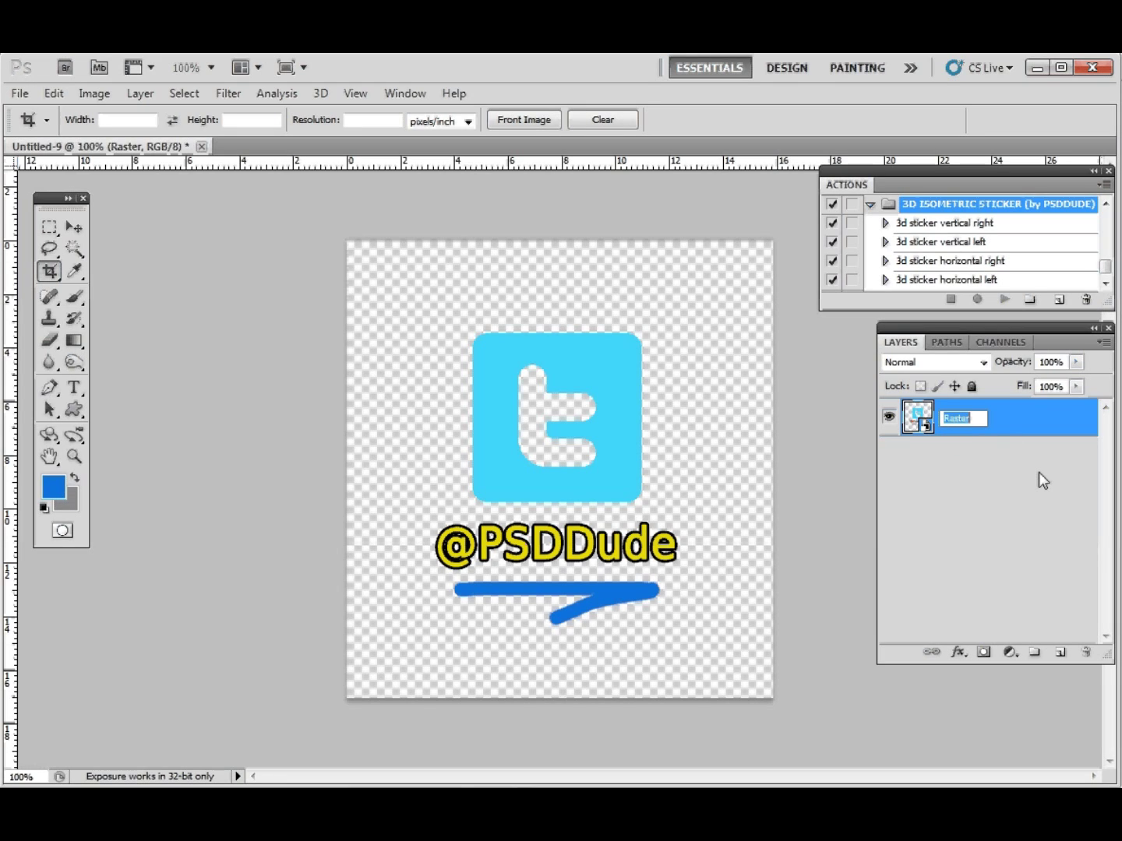
type("my object")
key("Return")
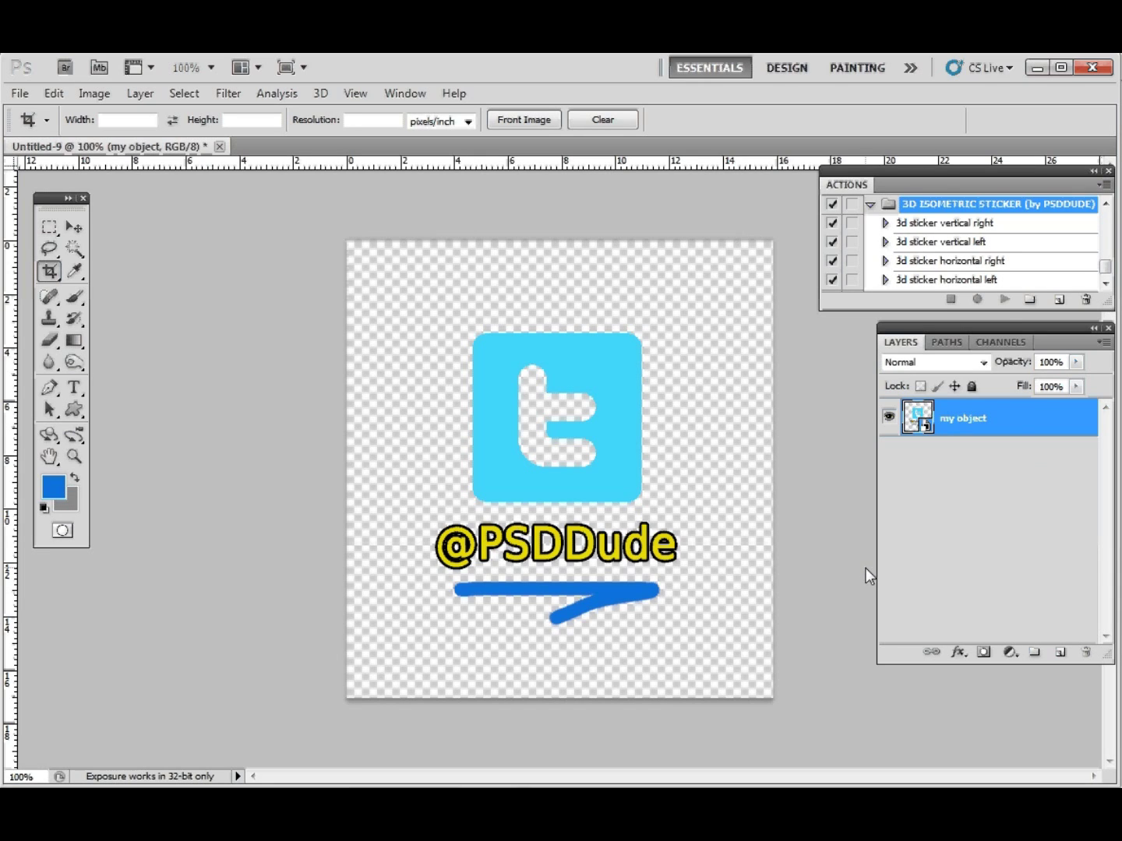
Select the '3d sticker horizontal left' action in the Actions panel and play it.
left_click(976, 223)
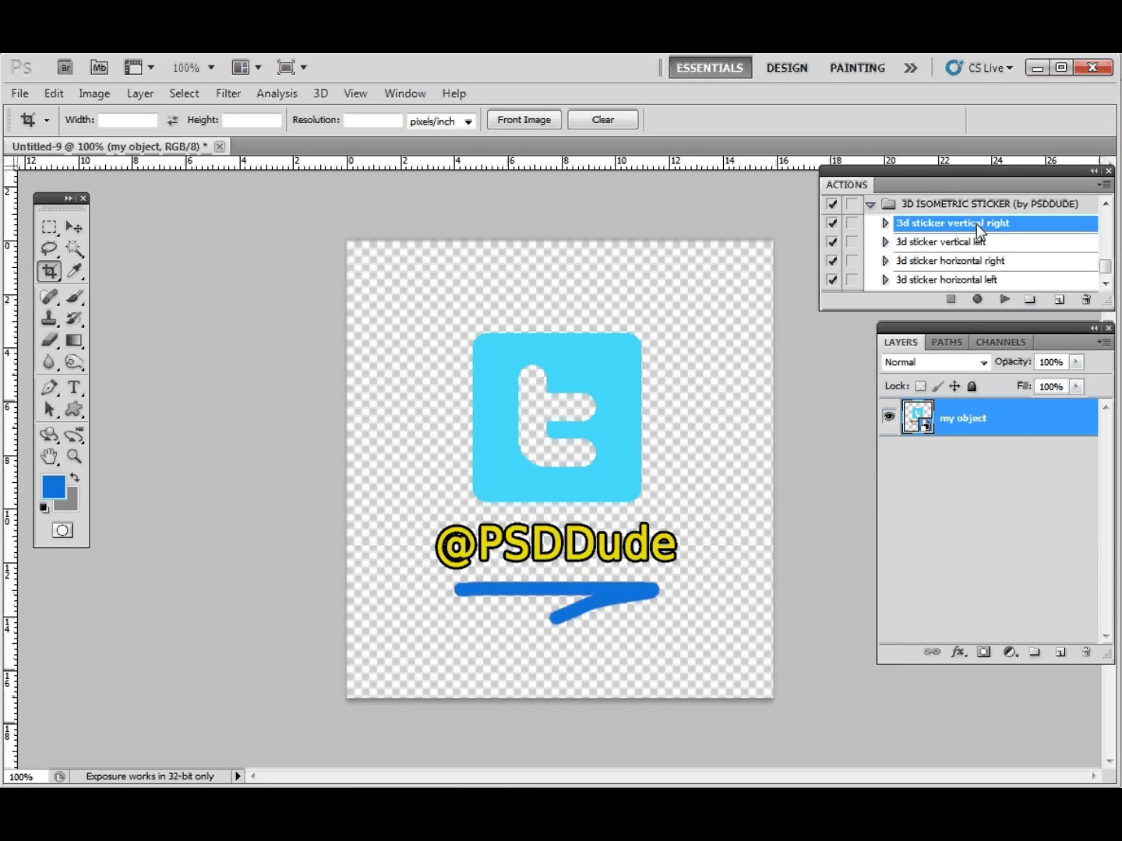
left_click(1011, 243)
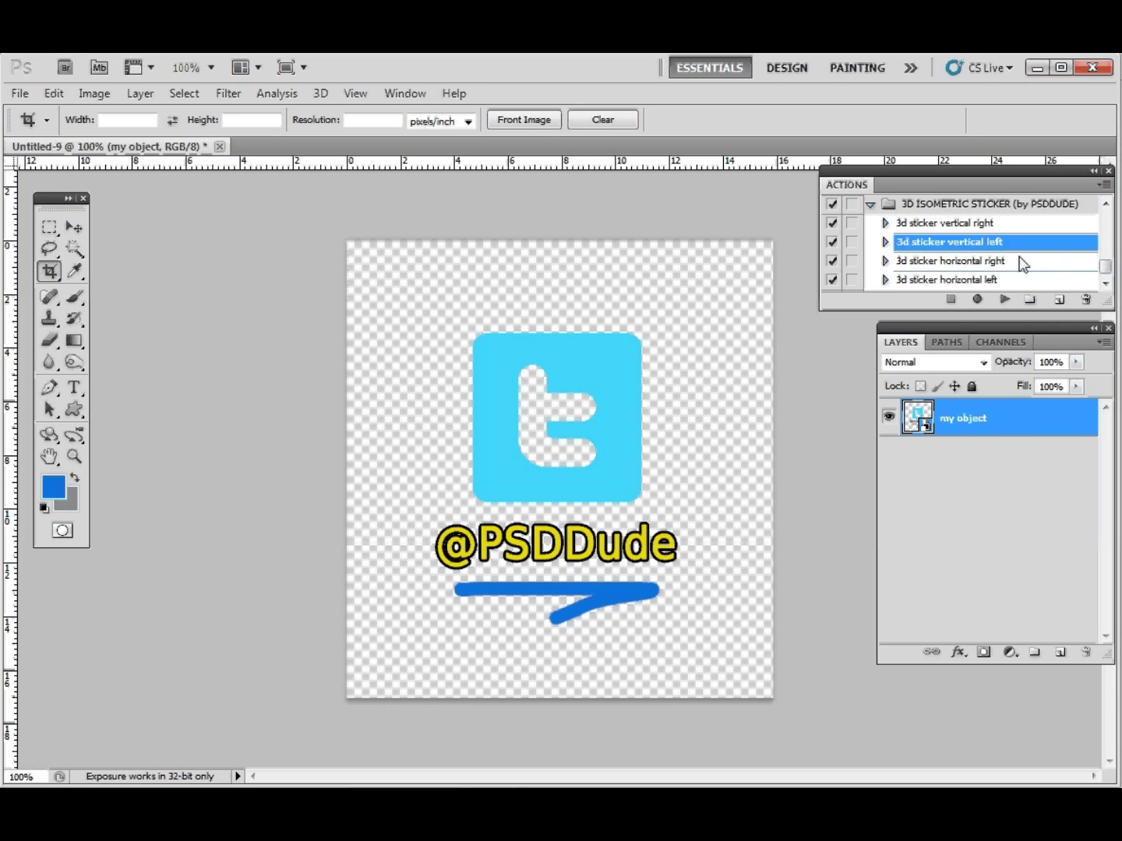
left_click(1015, 261)
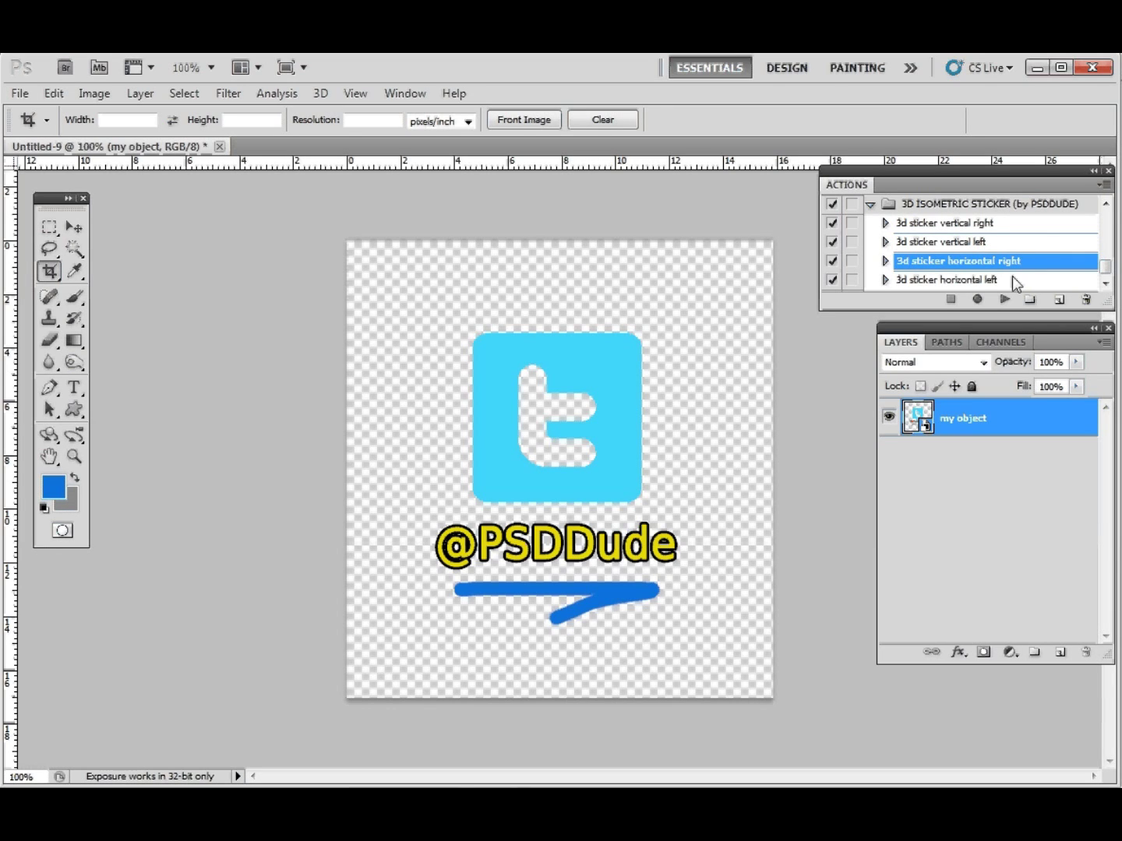
left_click(1013, 279)
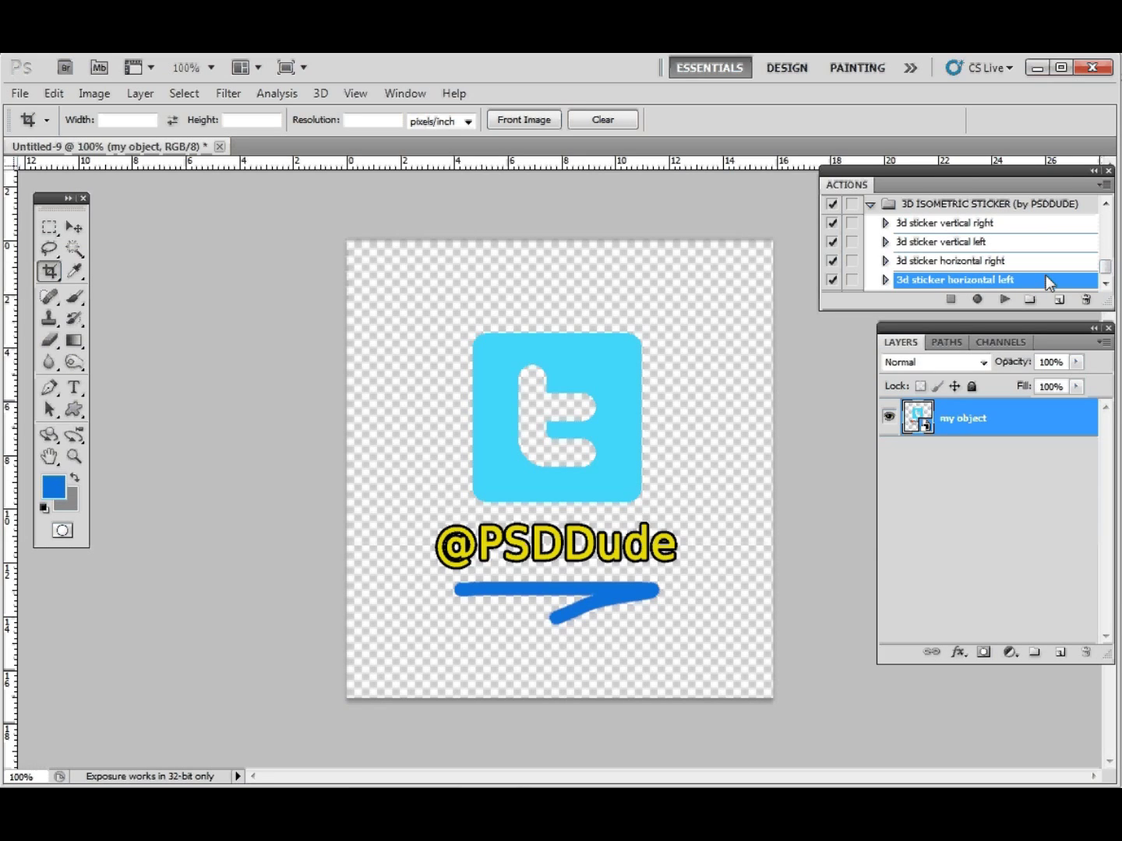
left_click(1004, 300)
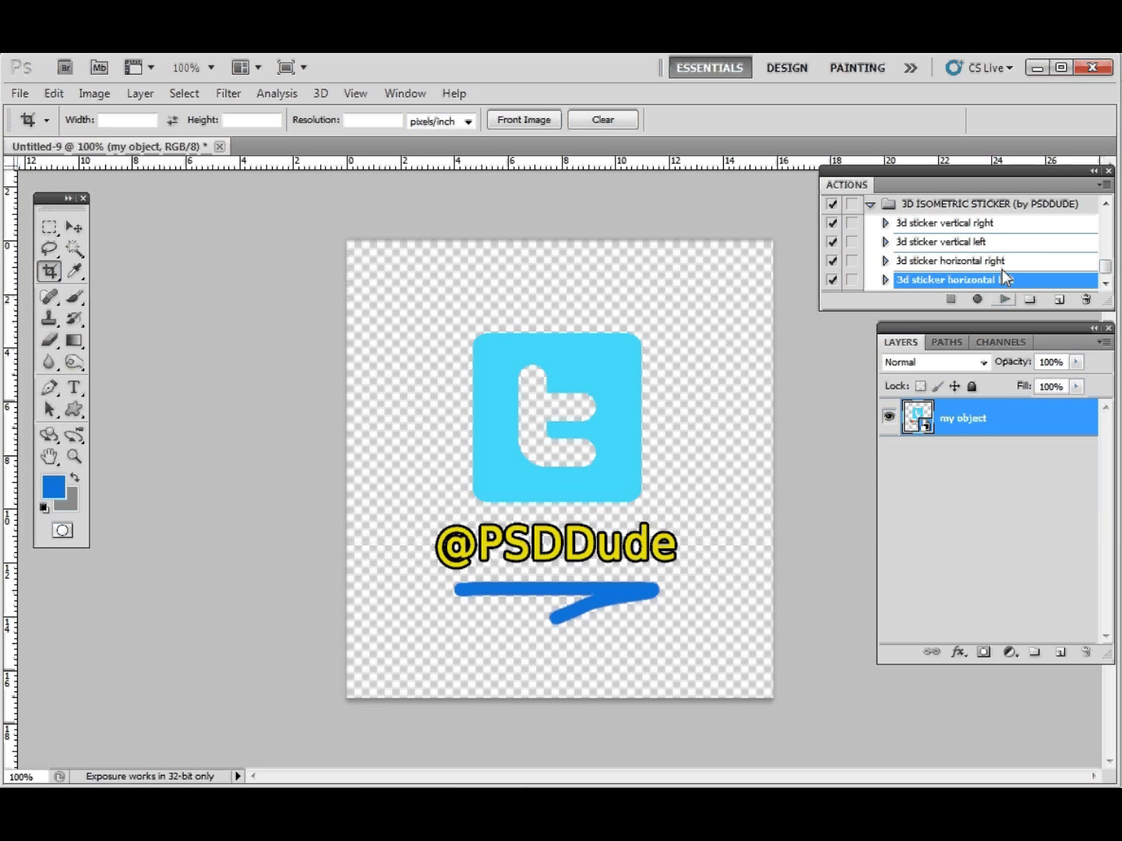
left_click(1006, 299)
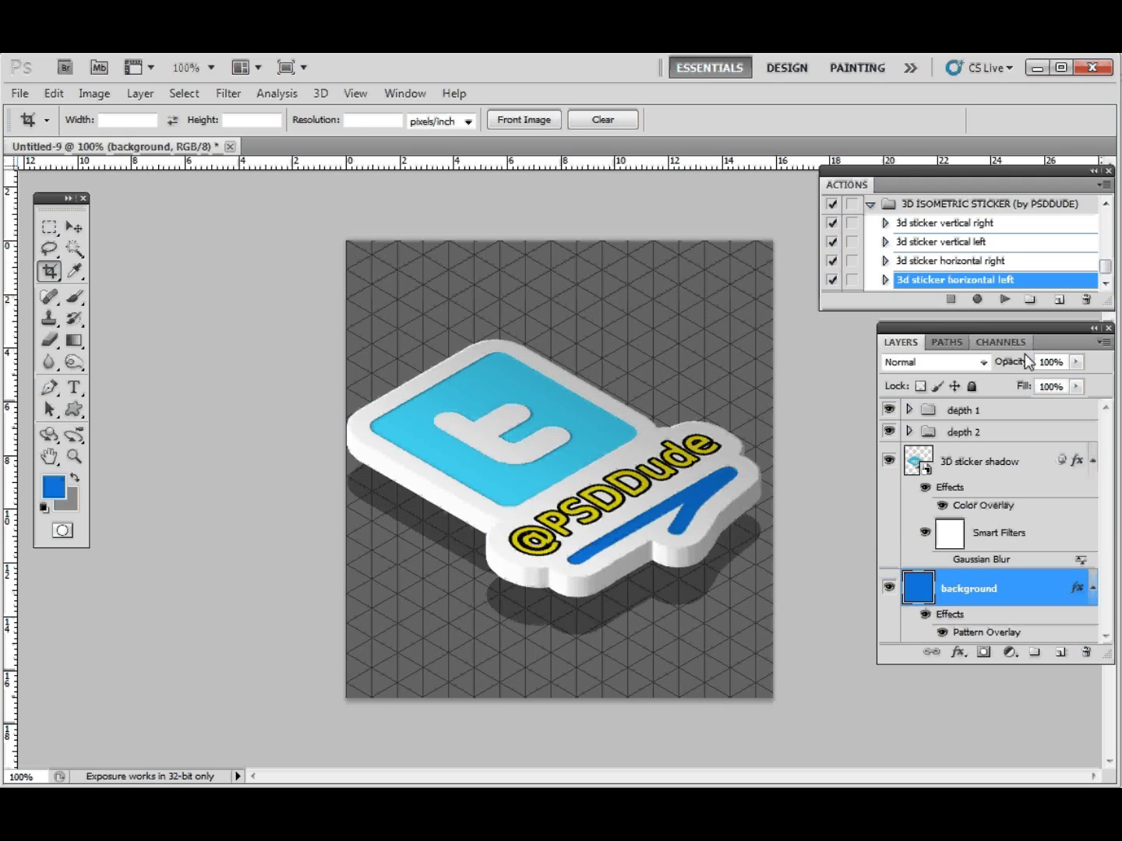
Inspect the shadow, depth 2, background and depth 1 layers, and switch to the Move tool.
left_click(924, 469)
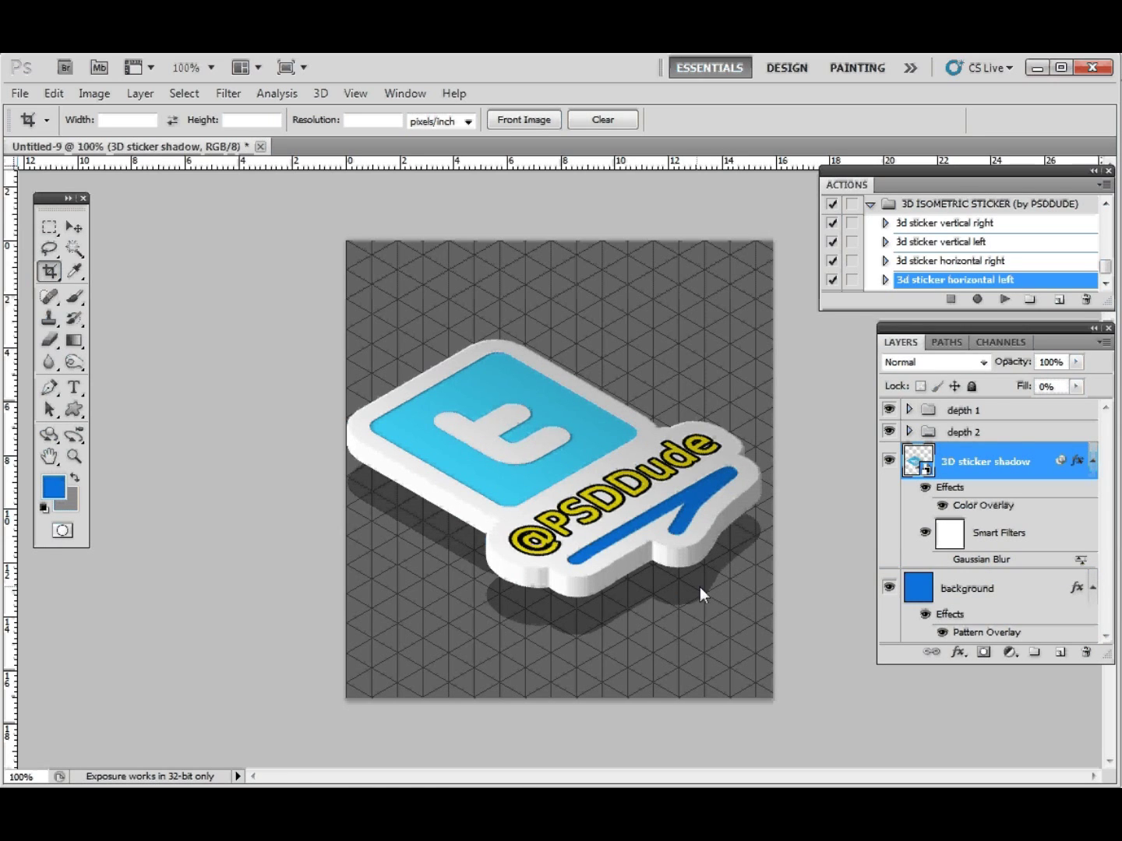
left_click(1013, 432)
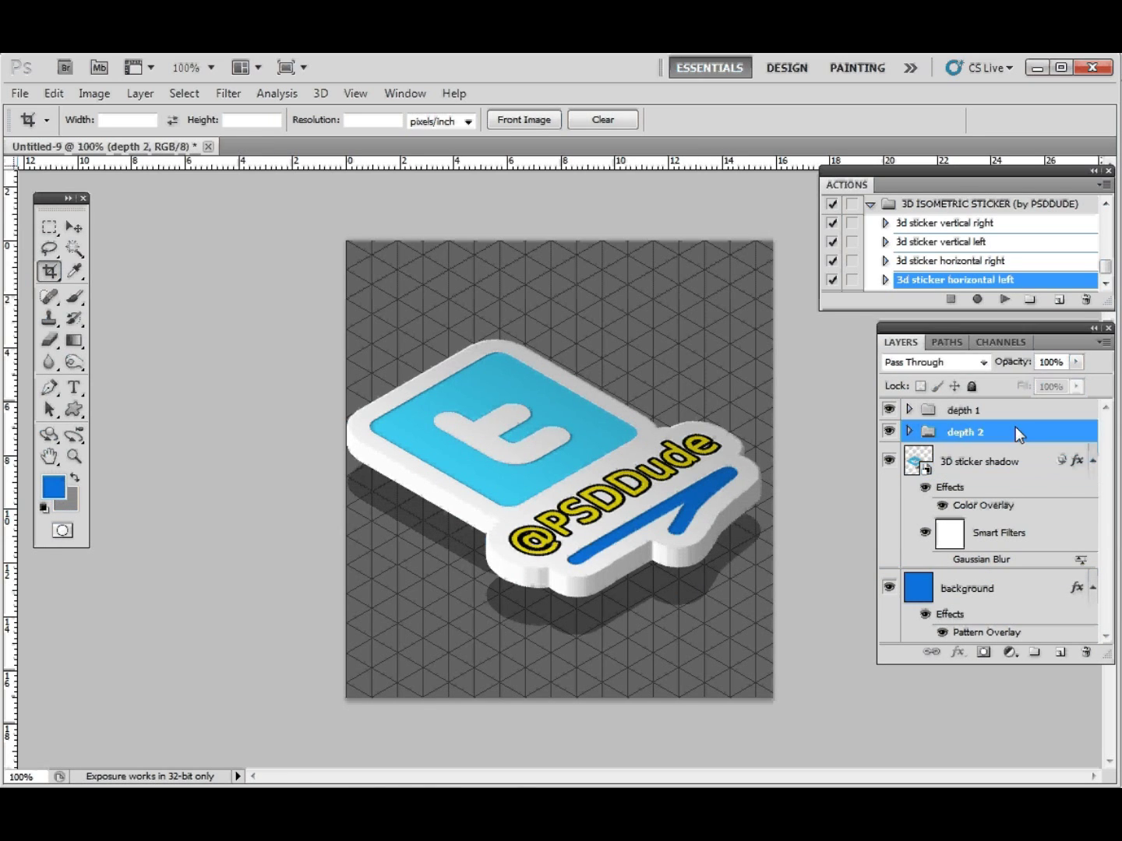
left_click(69, 227)
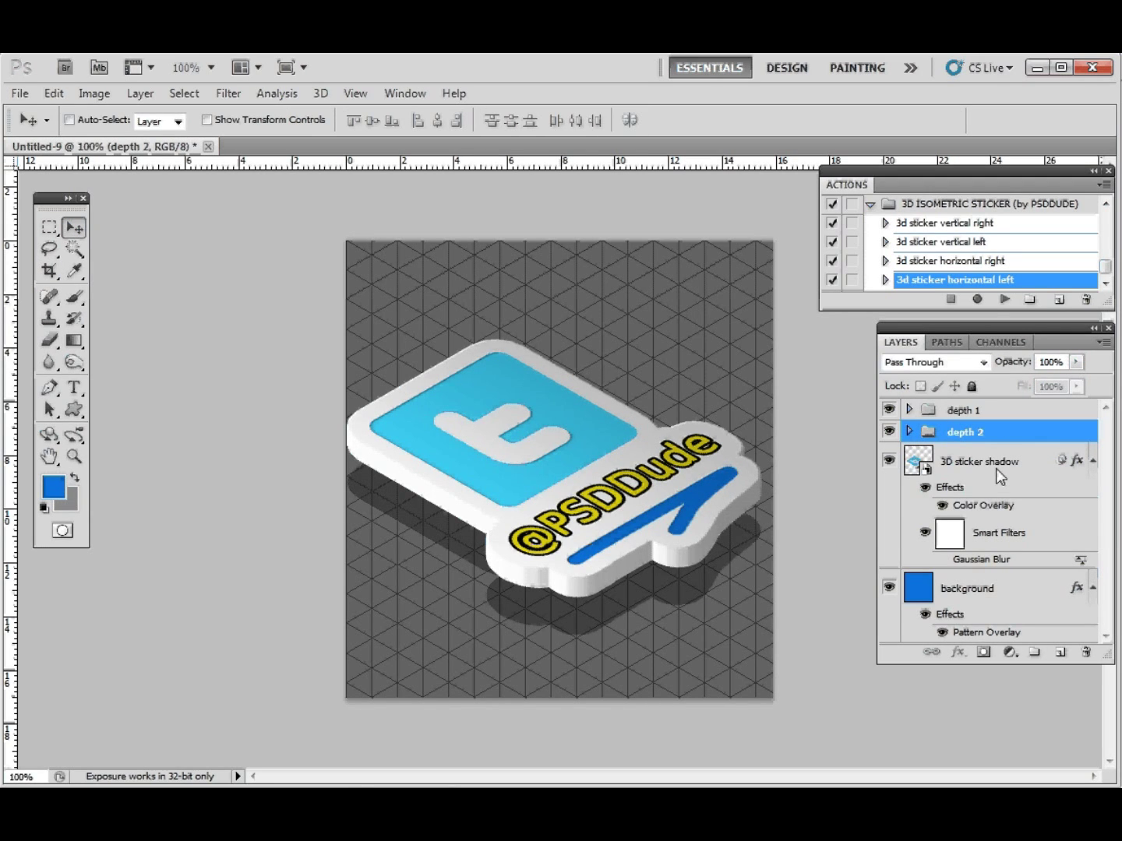
left_click(1020, 583)
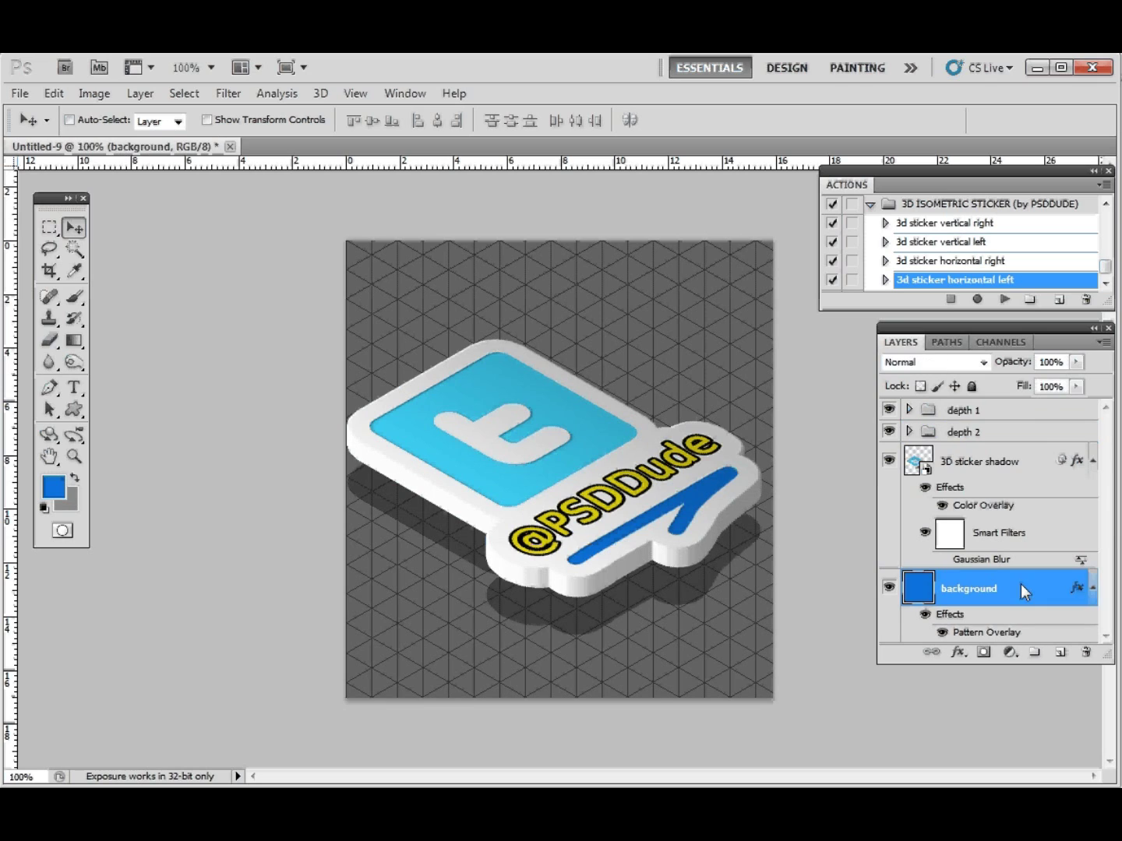
left_click(998, 462)
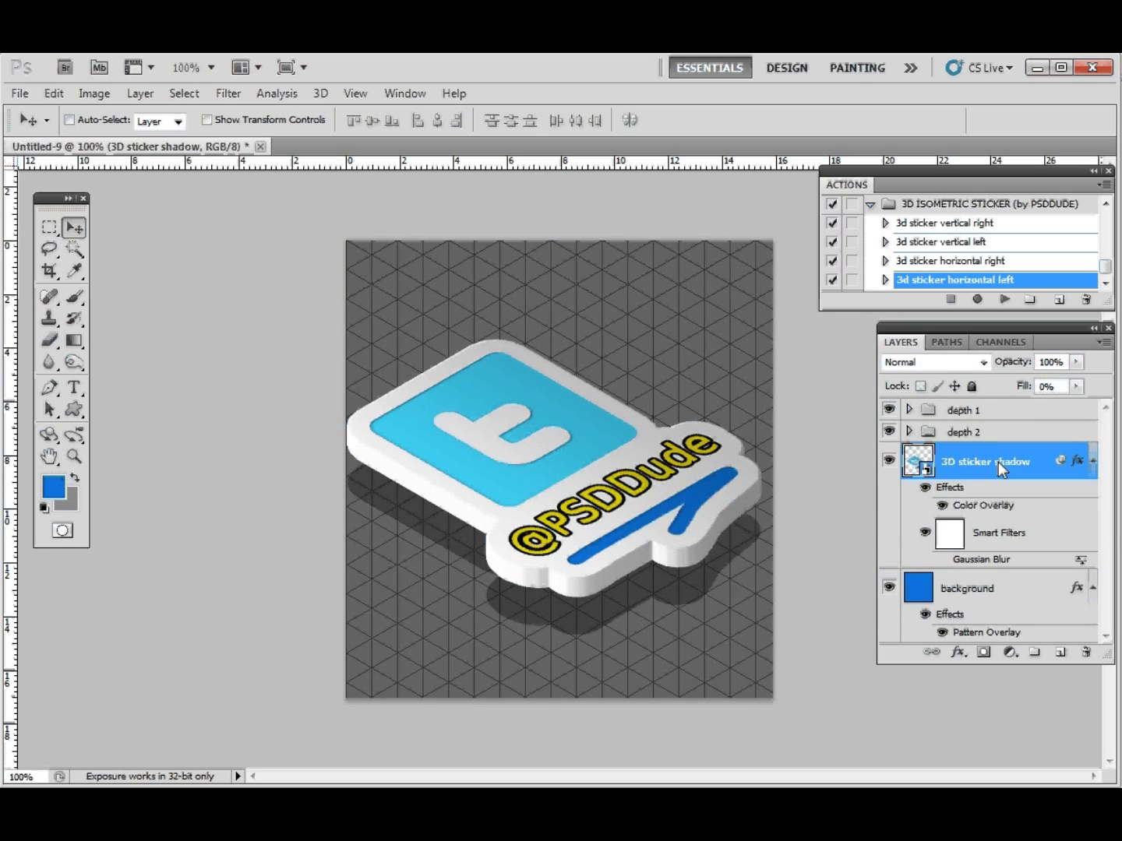
left_click(999, 433)
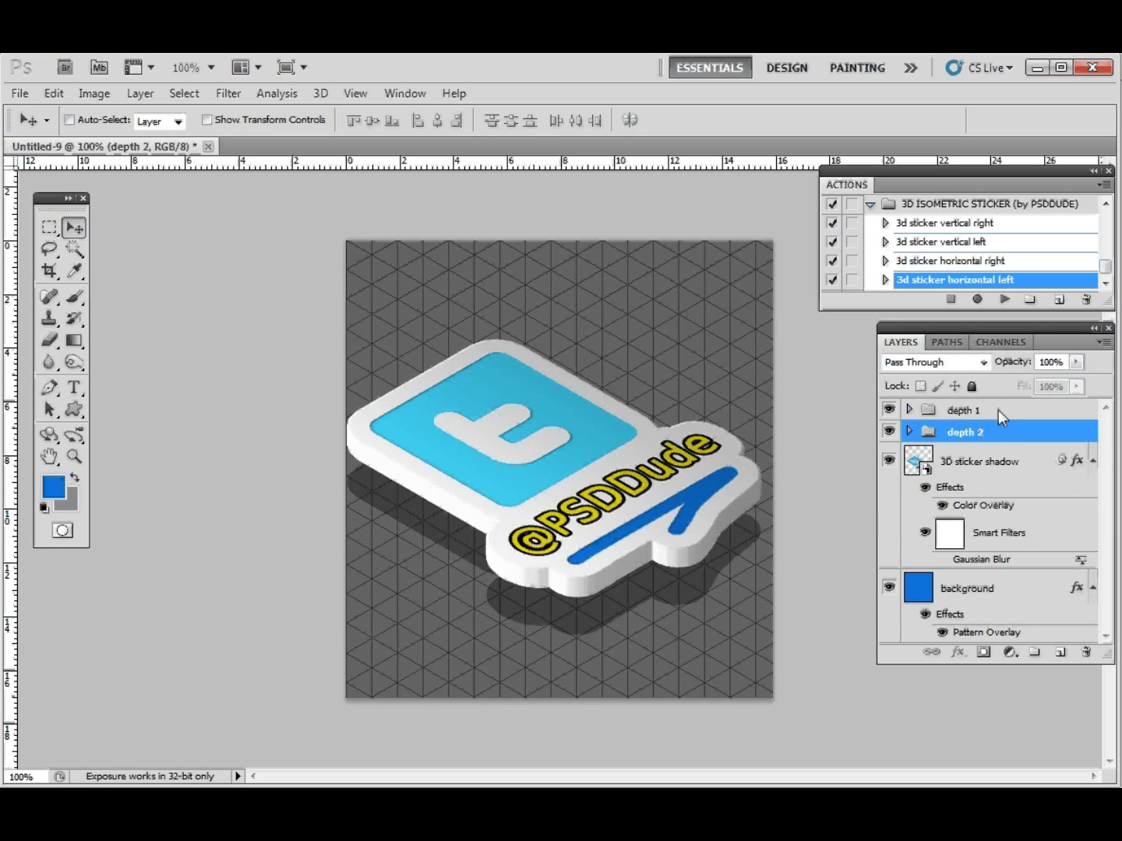
left_click(999, 411)
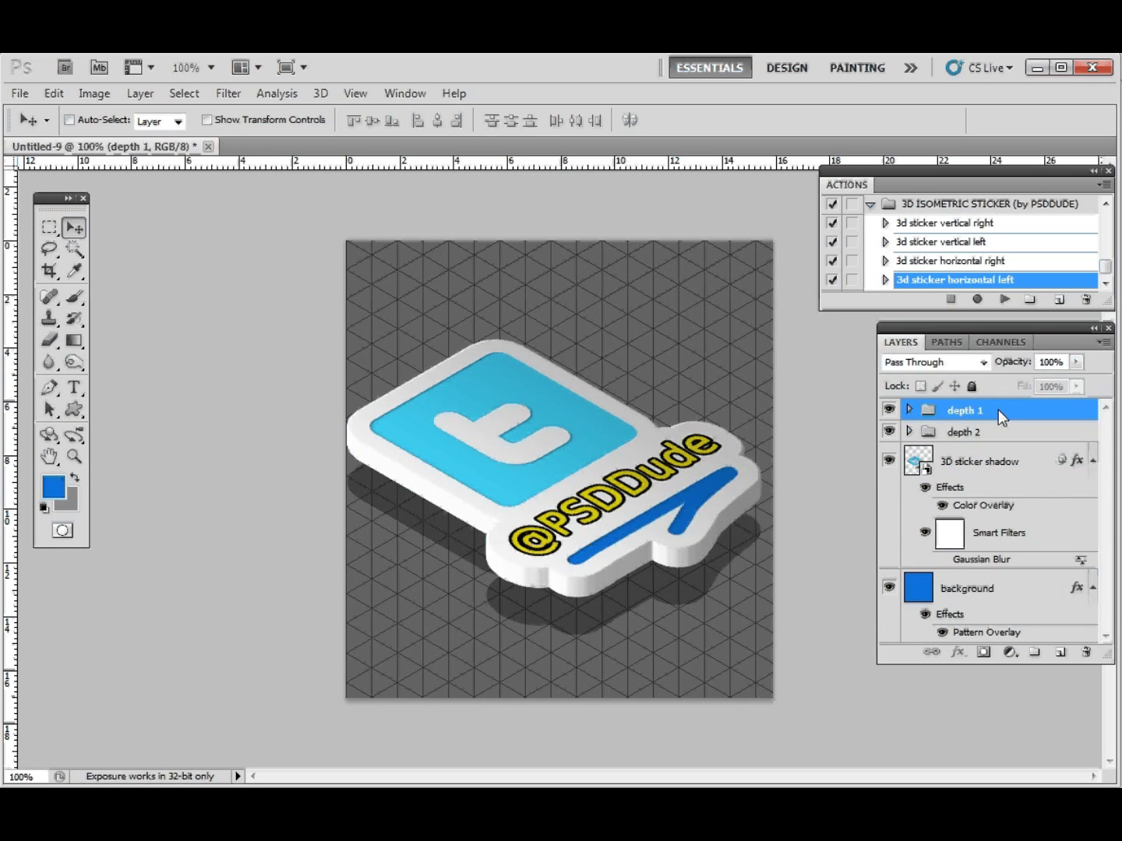
Toggle the 3D sticker shadow's visibility and nudge it closer under the sticker.
left_click(1014, 464)
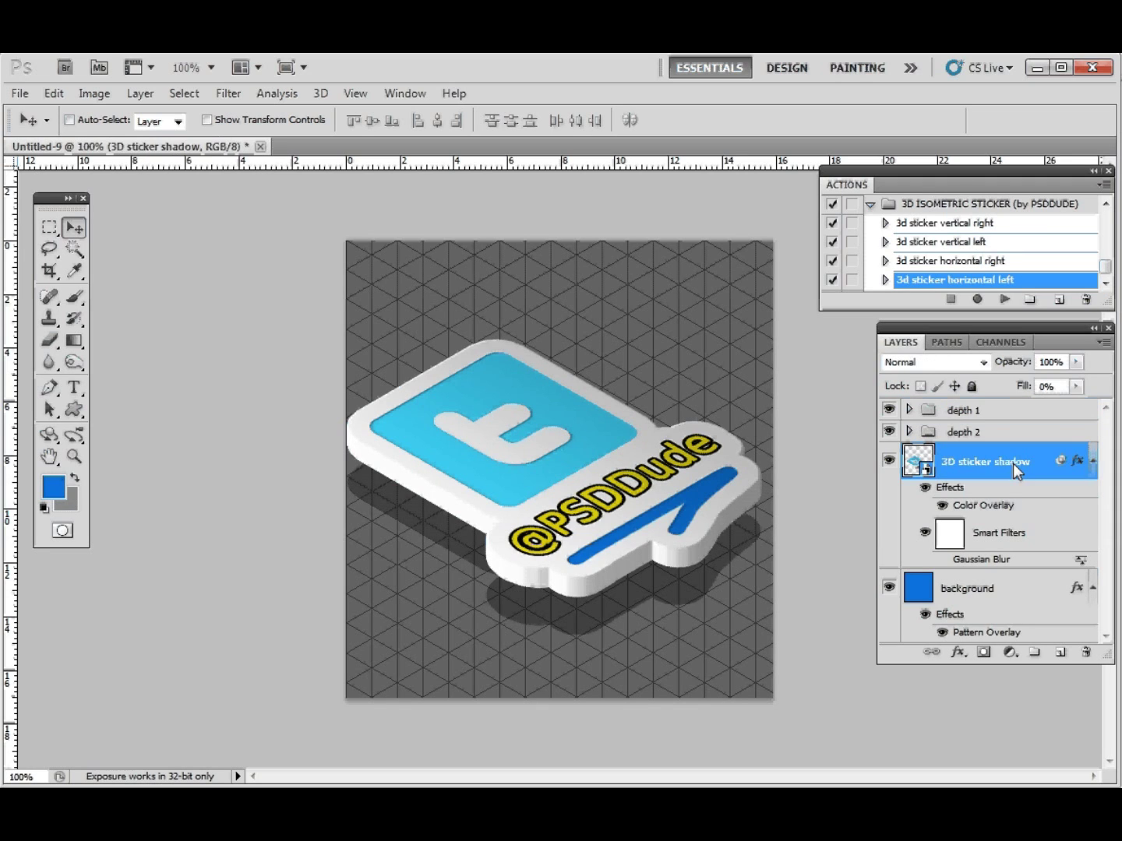
left_click(894, 464)
left_click(894, 463)
left_click(894, 465)
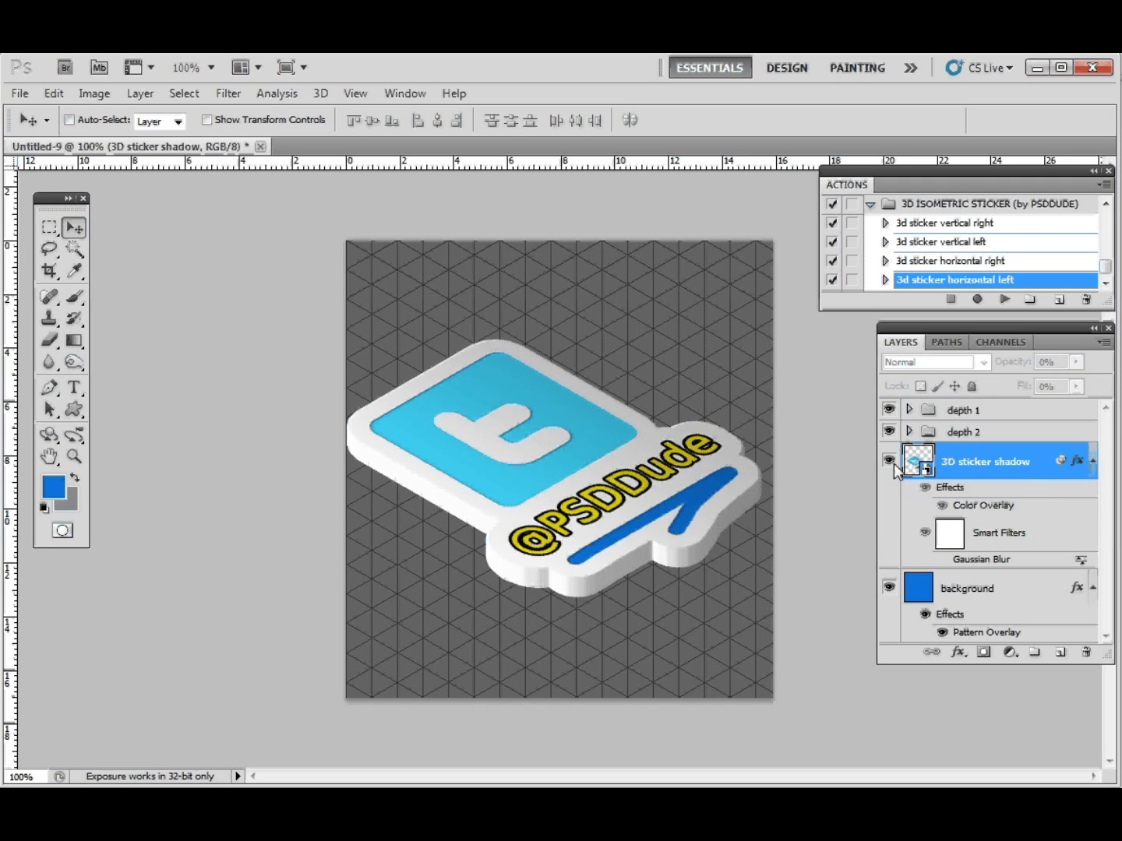
left_click(894, 464)
mouse_move(667, 598)
left_mouse_down()
mouse_move(671, 578)
mouse_move(669, 603)
left_mouse_up()
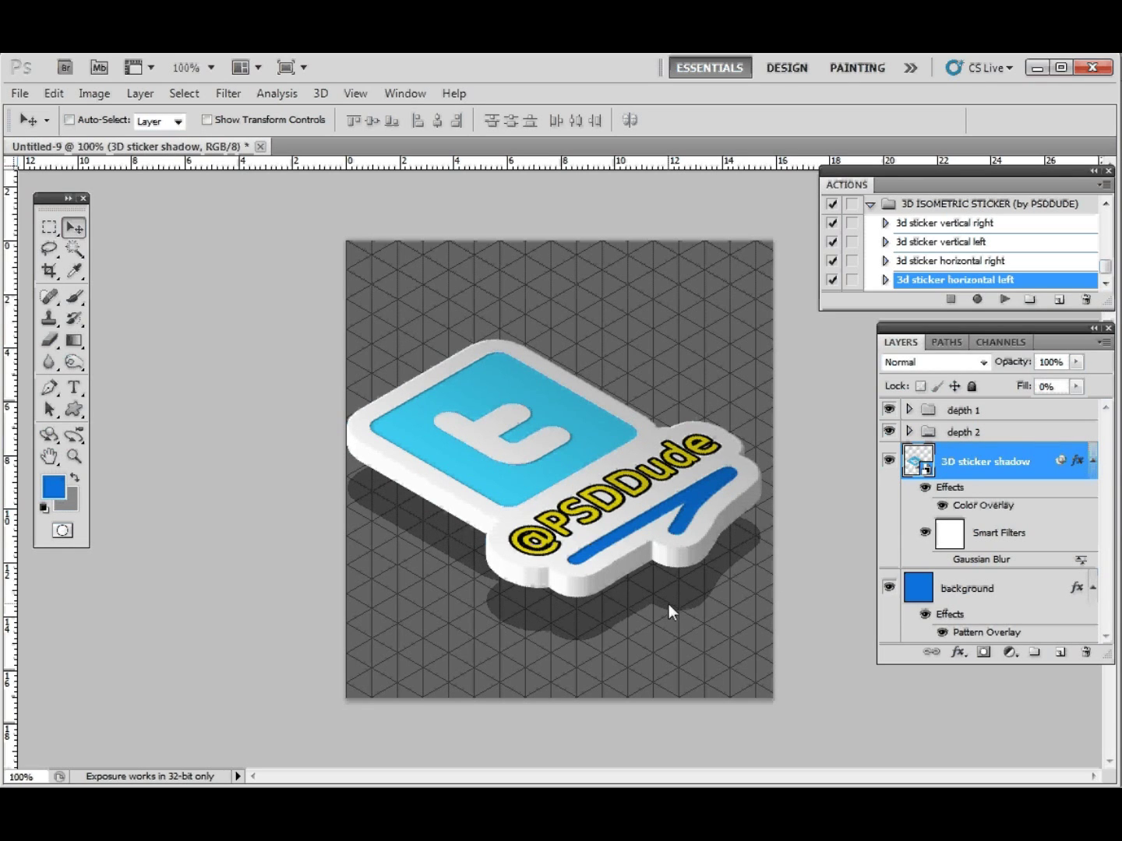
Toggle the shadow's Gaussian Blur off and on, then open its embedded contents.
left_click(945, 560)
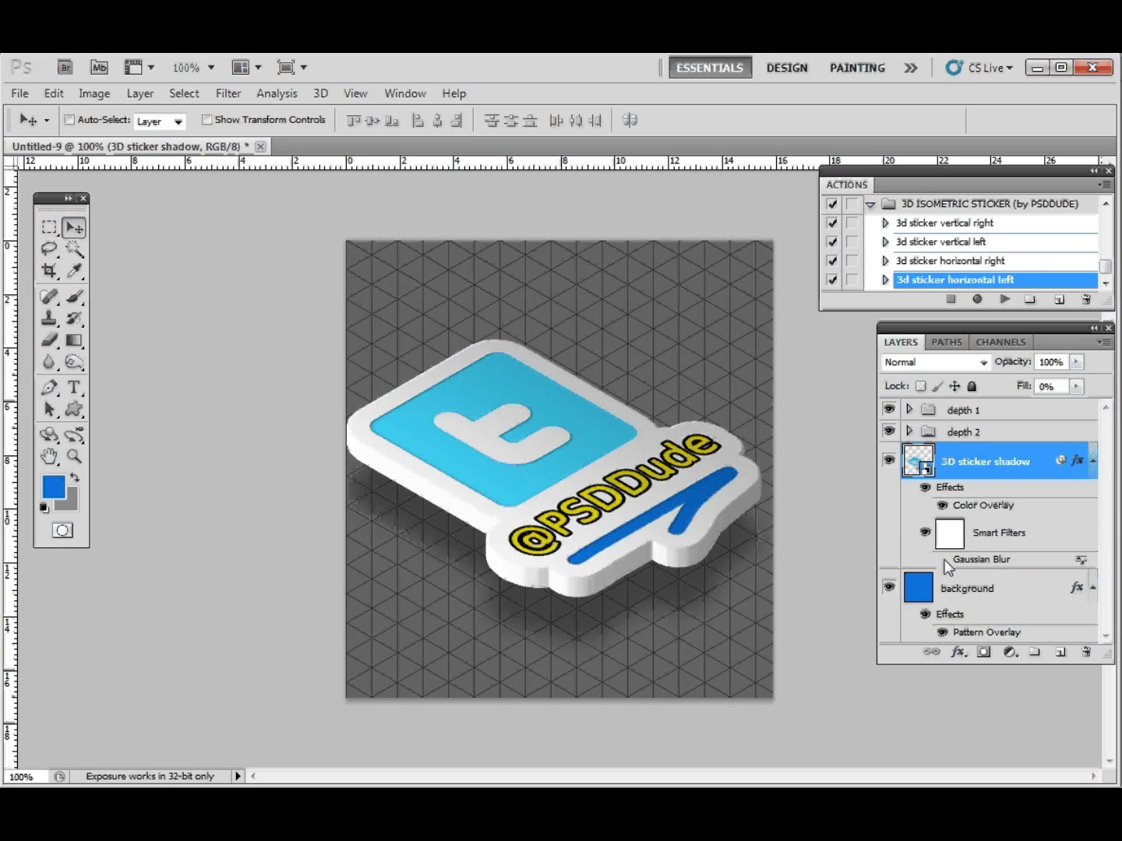
left_click(944, 558)
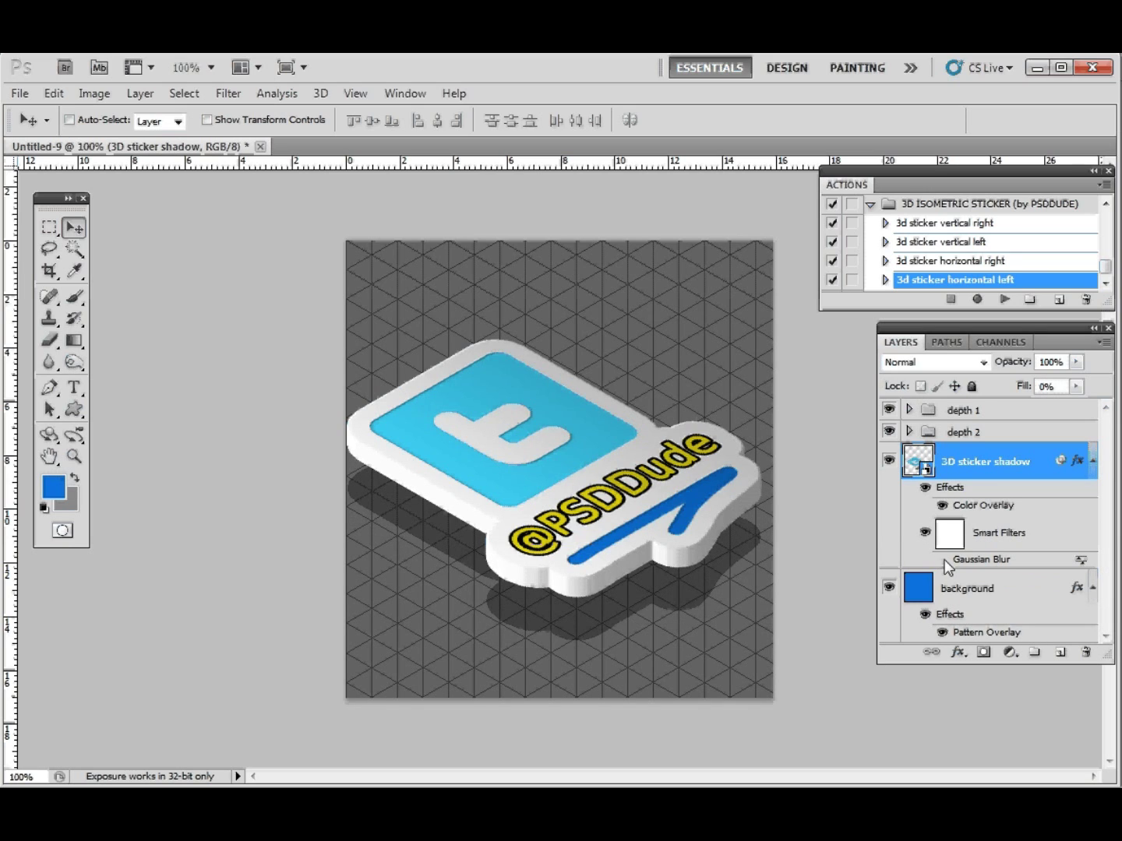
left_click(943, 559)
left_click(943, 559)
double_click(919, 467)
Open the nested sticker smart objects through 'my object' down to Raster.psb, confirming each notice.
left_click(939, 643)
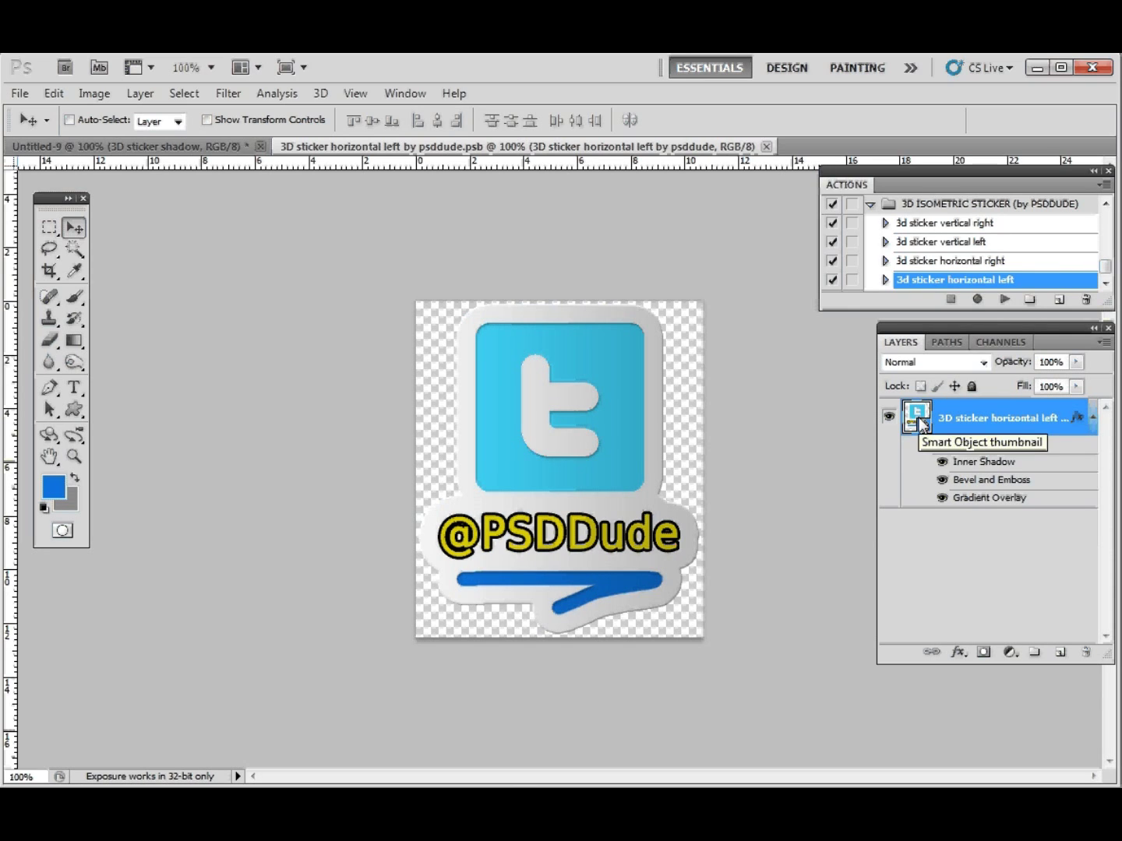
double_click(919, 421)
left_click(949, 658)
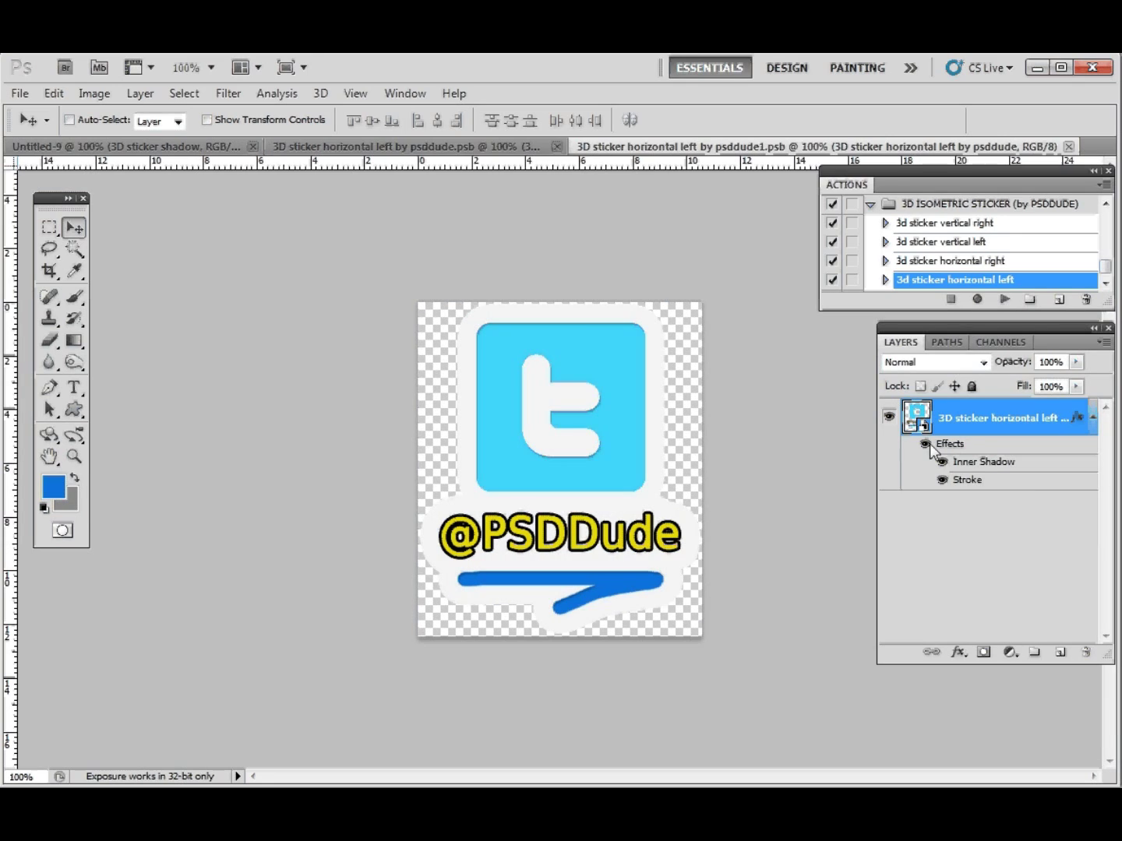
double_click(917, 421)
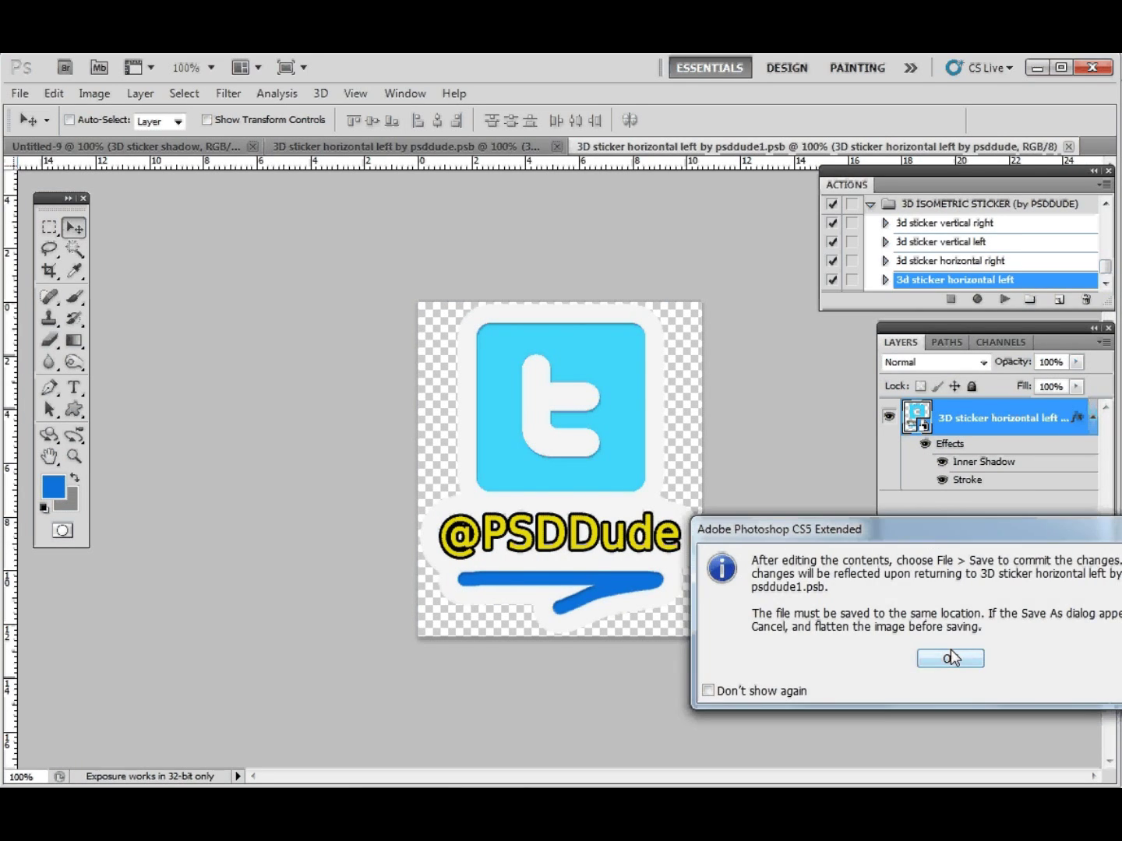
left_click(950, 659)
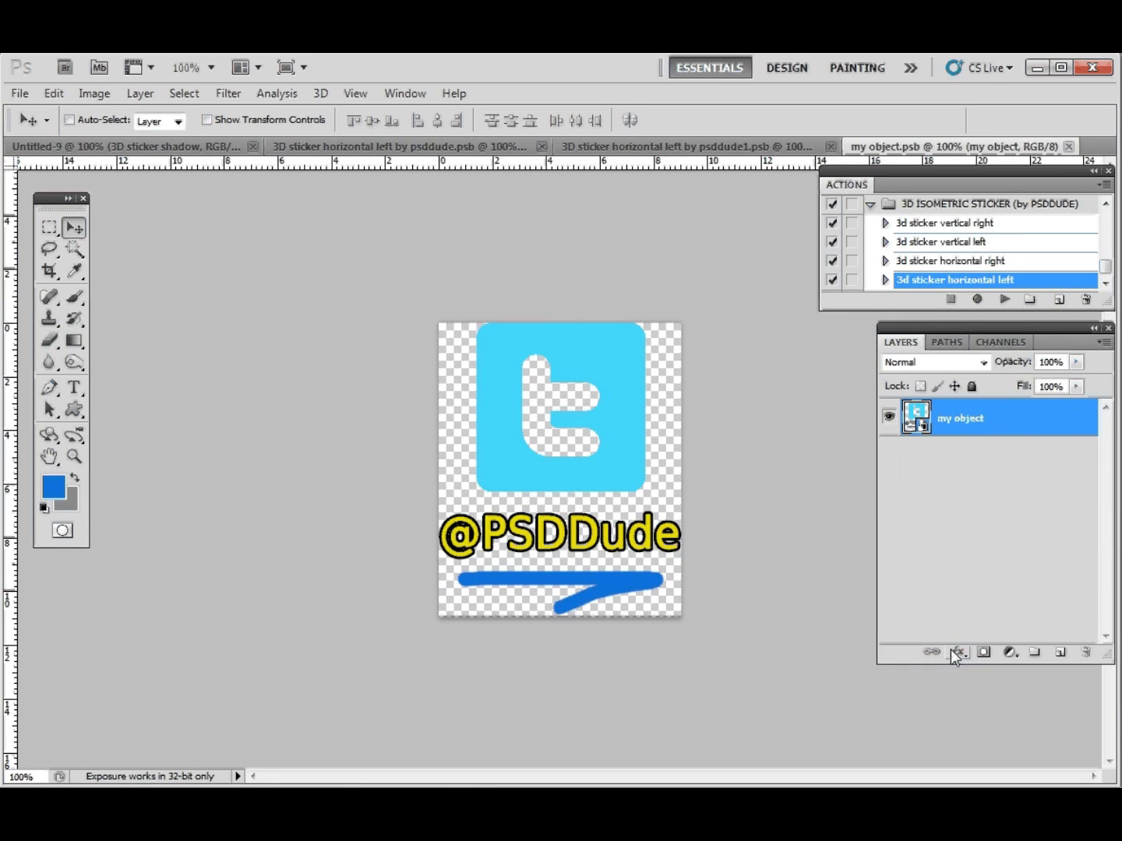
double_click(978, 420)
left_click(1035, 420)
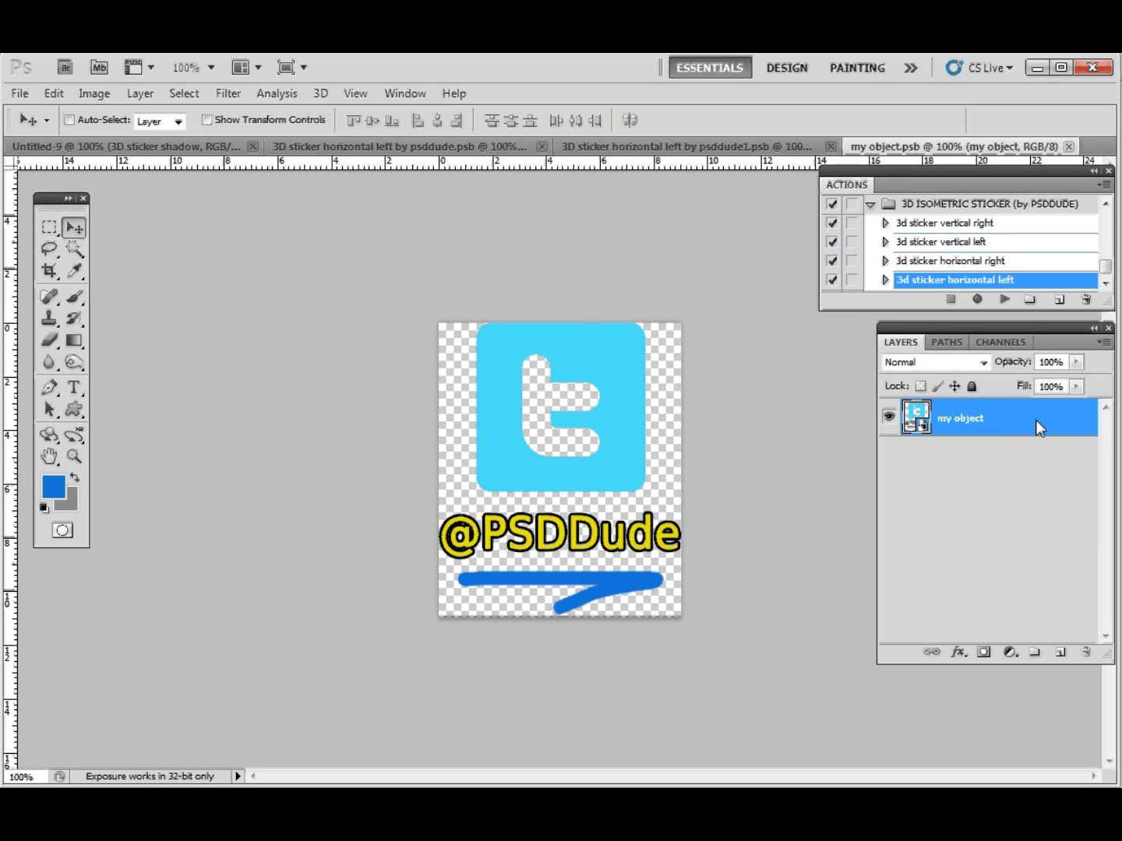
double_click(916, 421)
left_click(920, 648)
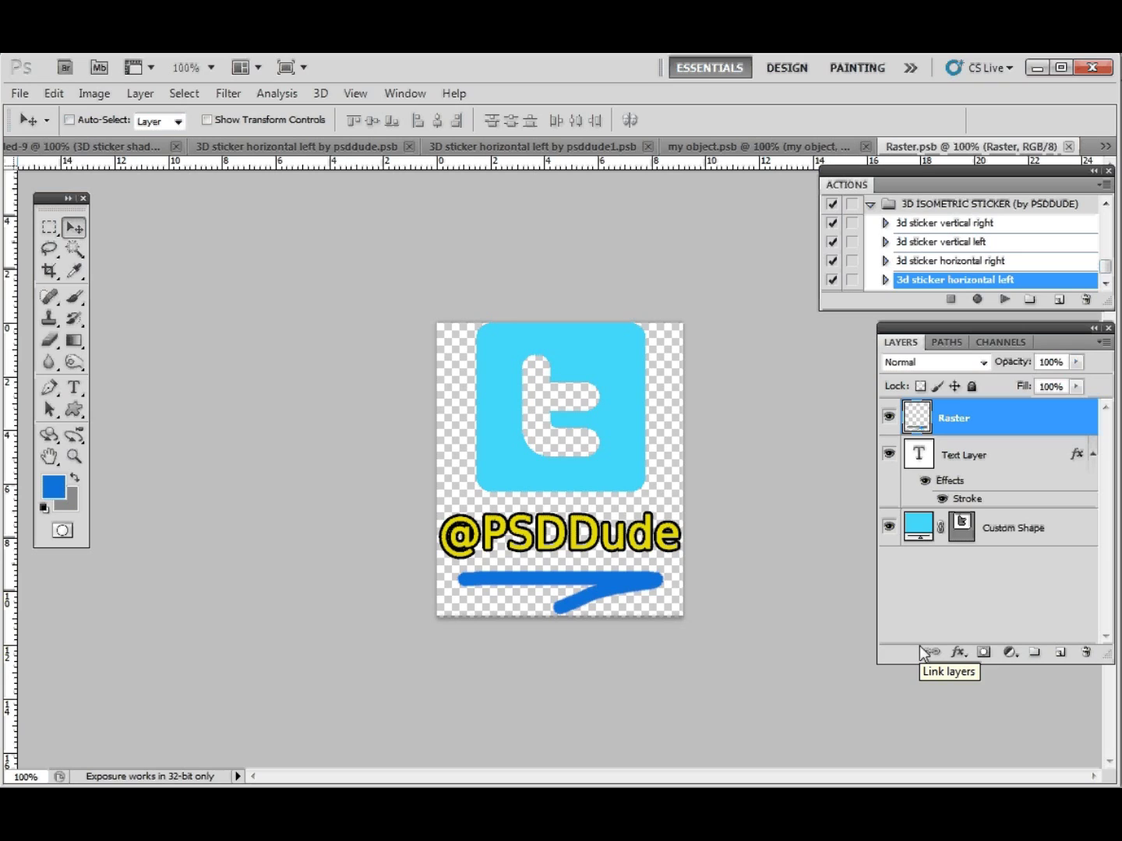
Change the Custom Shape icon fill to purple a03ffb and close the Raster document.
left_click(1051, 537)
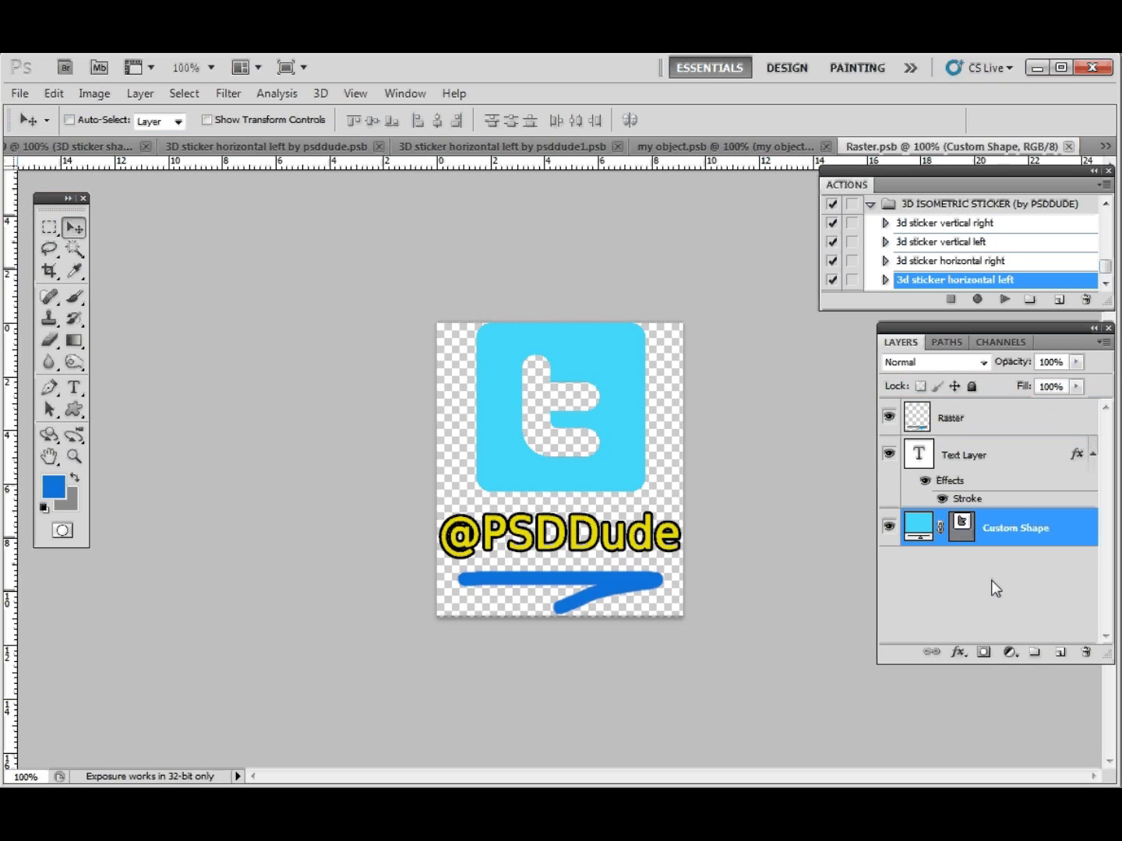
double_click(922, 526)
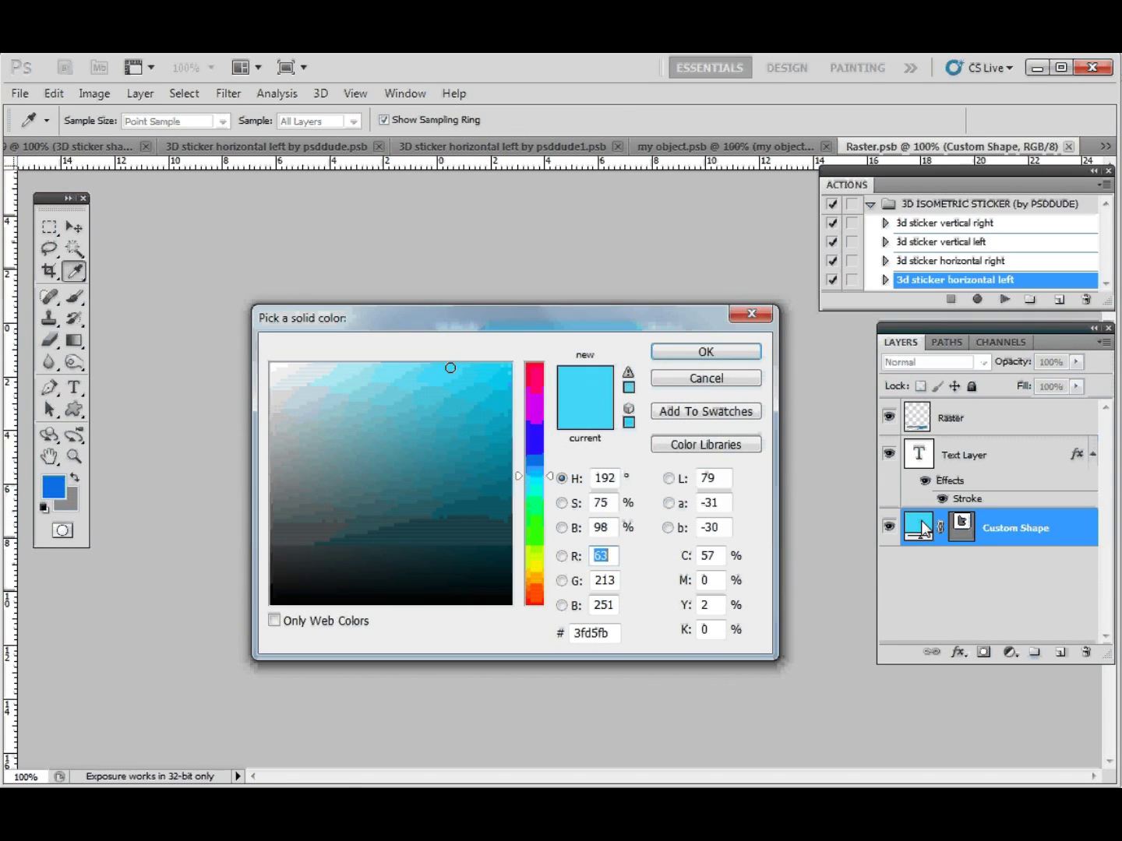
left_click_drag(533, 425, 536, 424)
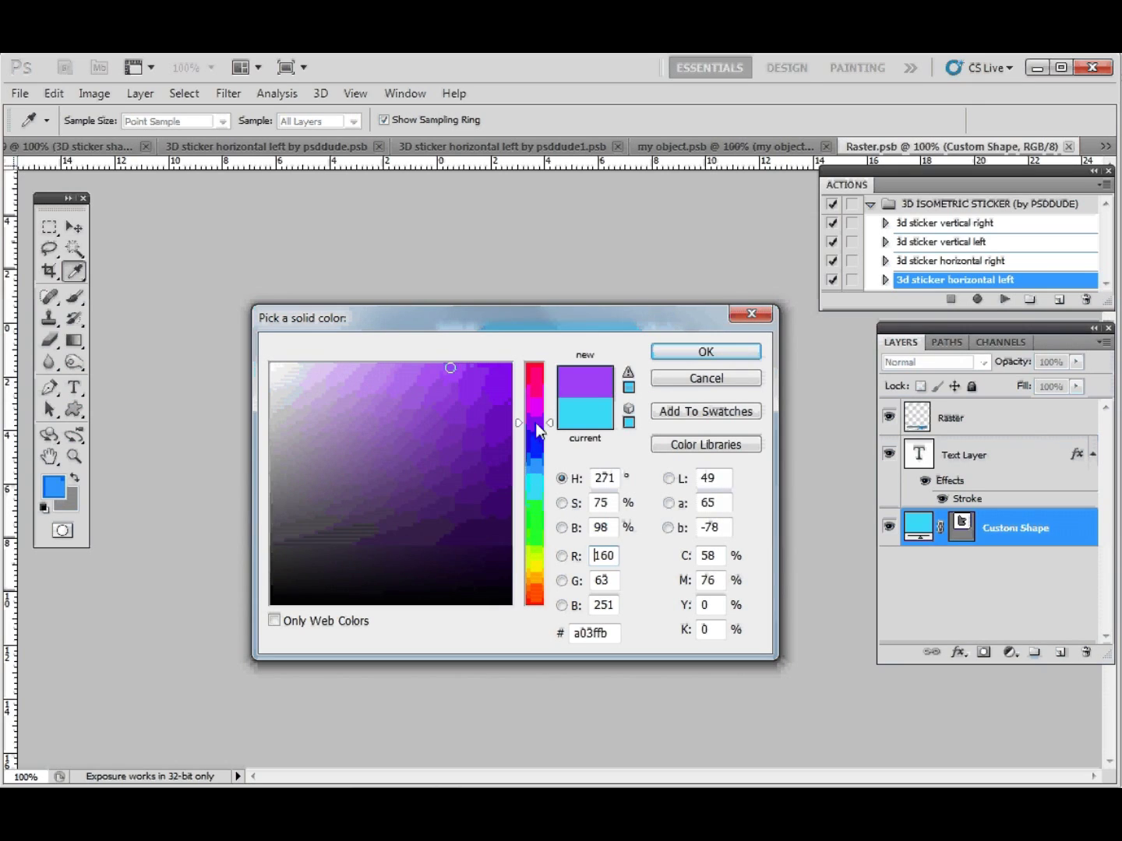
left_click(675, 350)
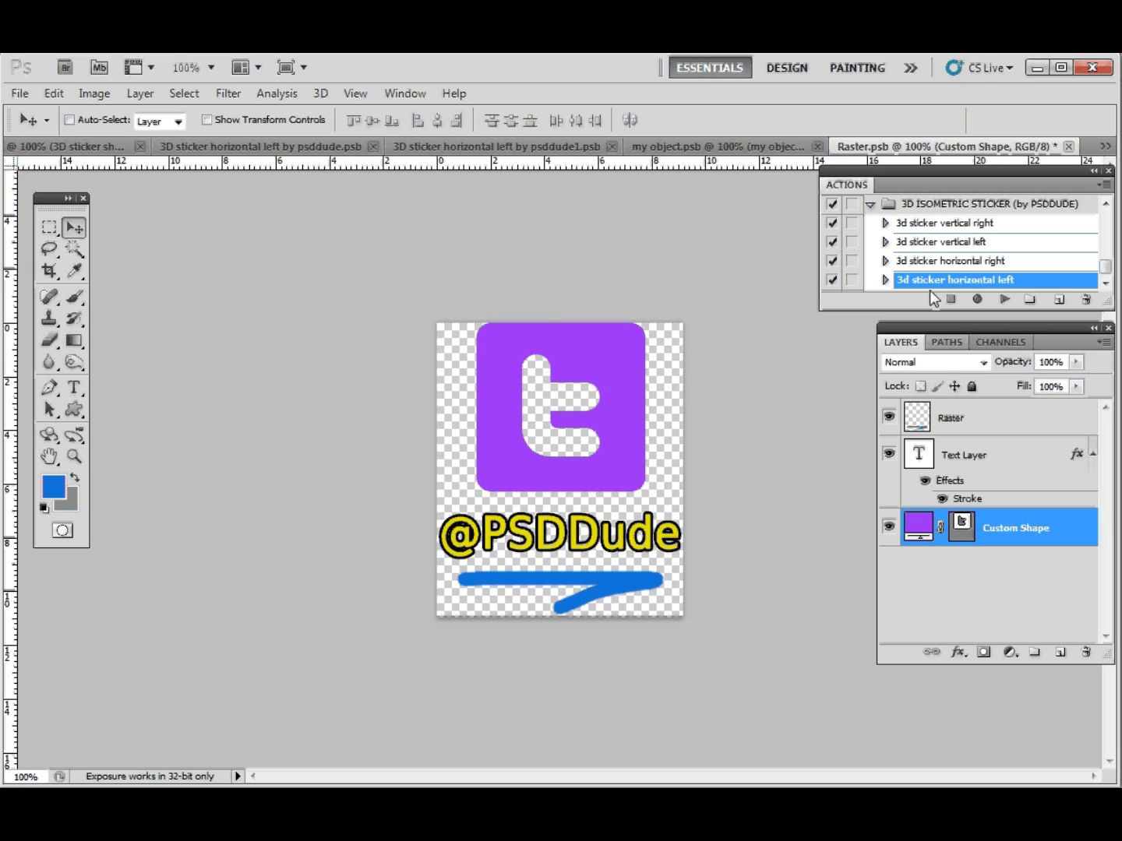
left_click(1069, 147)
Save and close Raster, 'my object', and both sticker .psb documents.
left_click(801, 608)
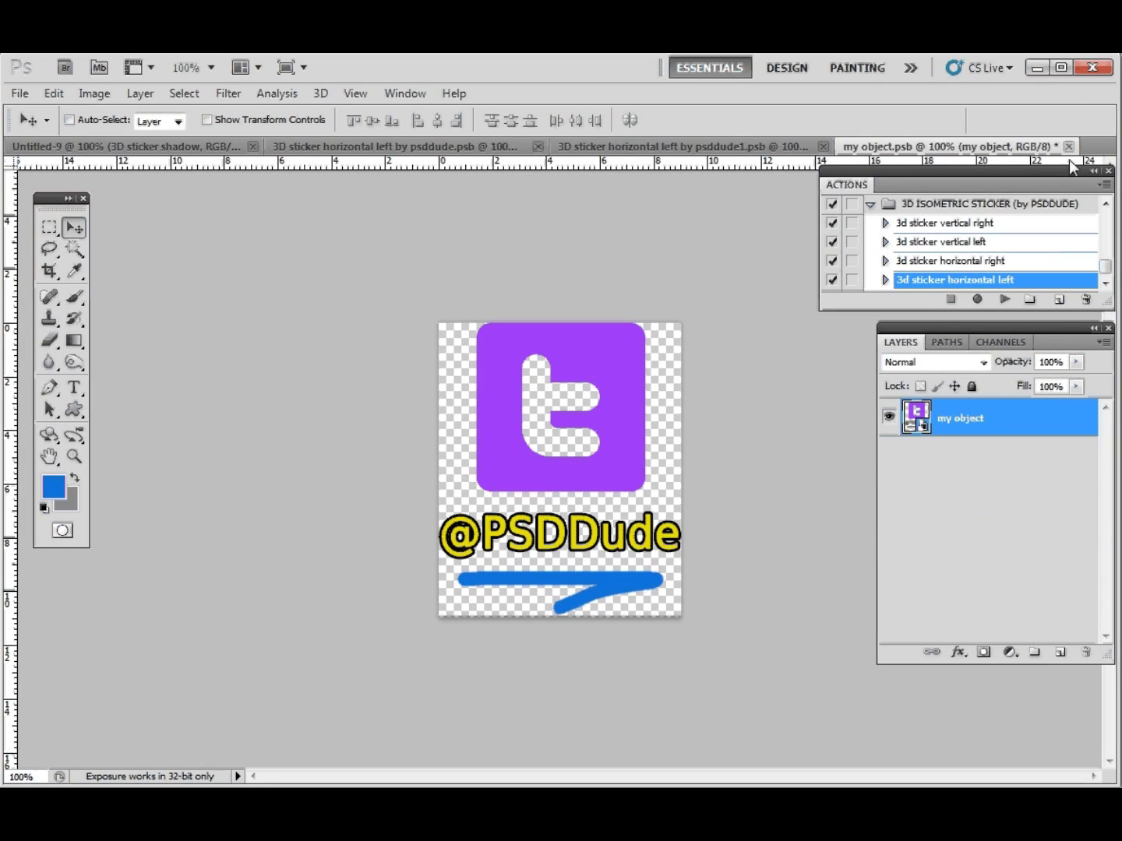
left_click(1070, 147)
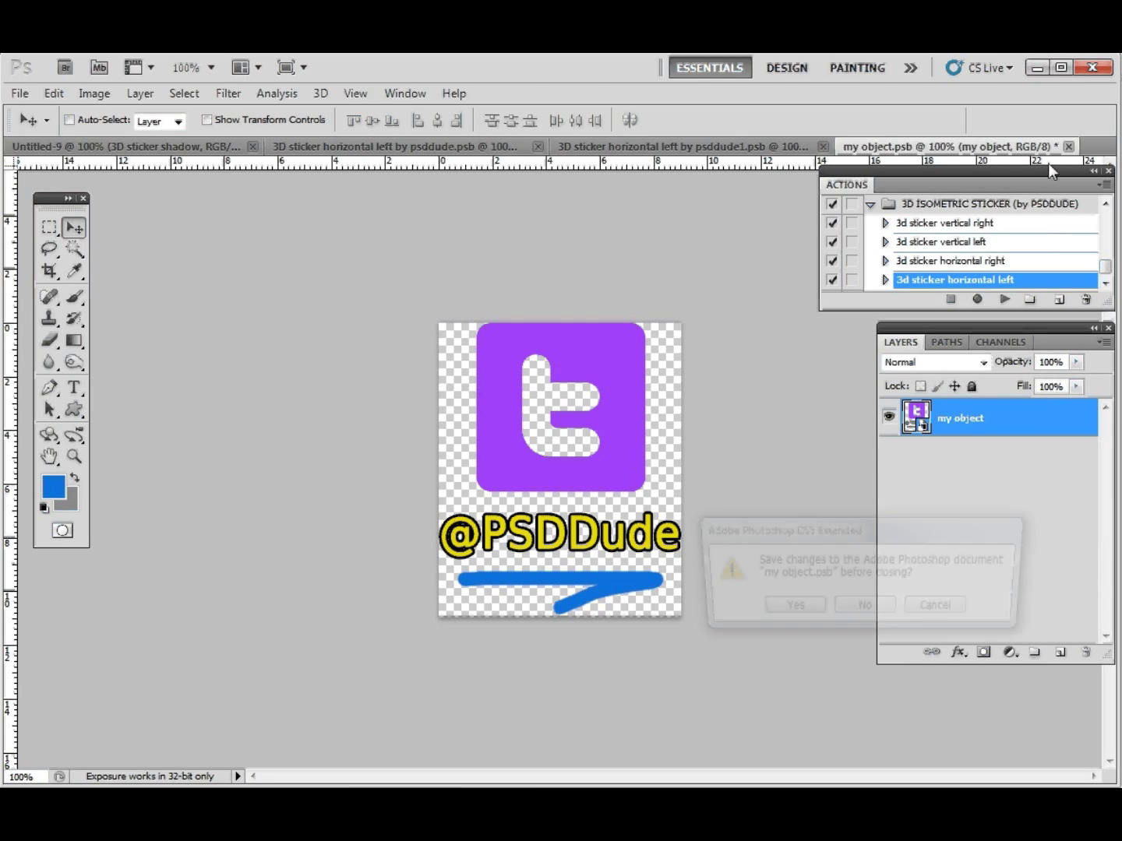
left_click(792, 604)
left_click(1069, 147)
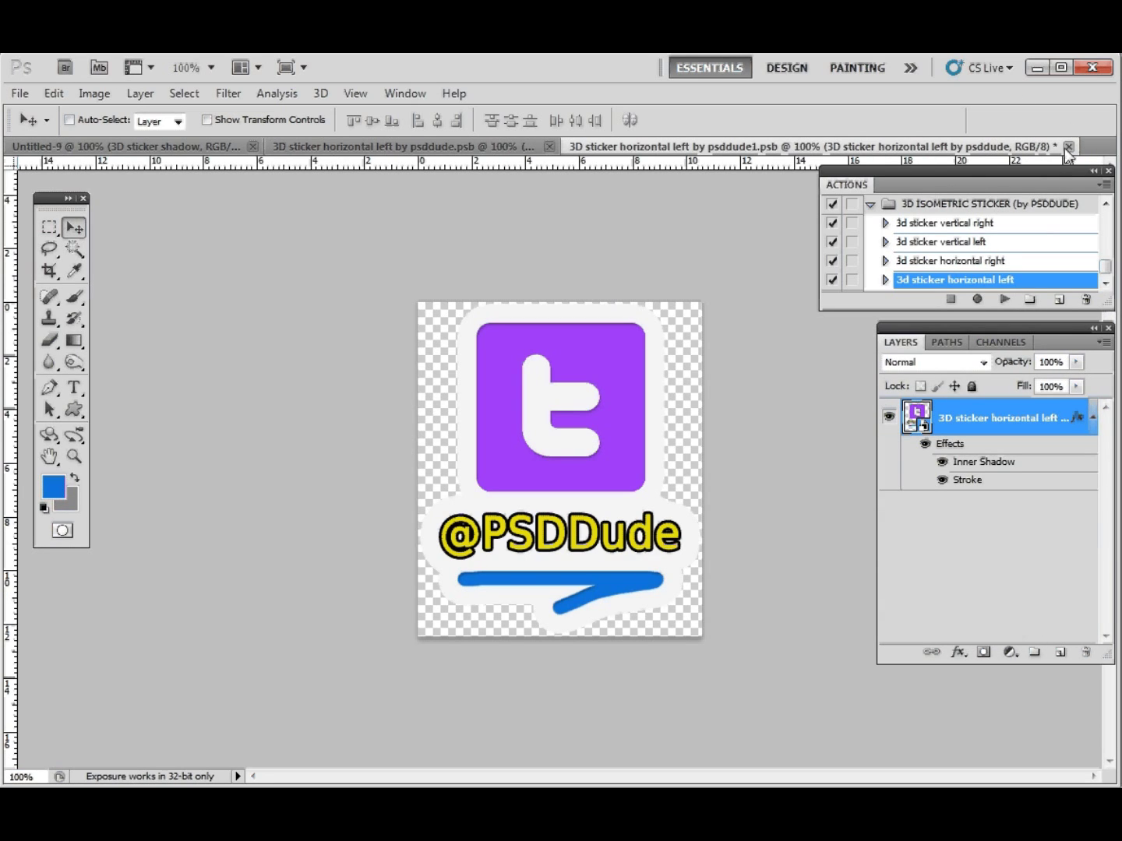
left_click(789, 619)
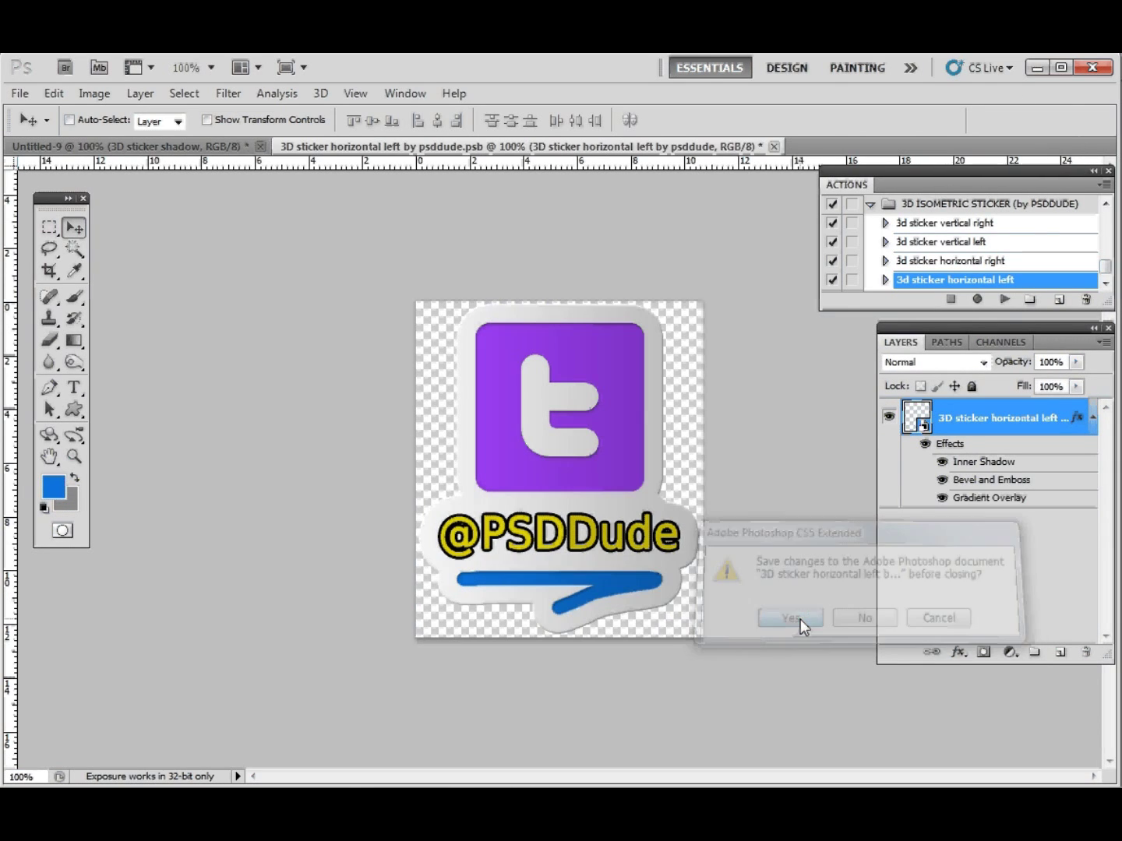
left_click(773, 146)
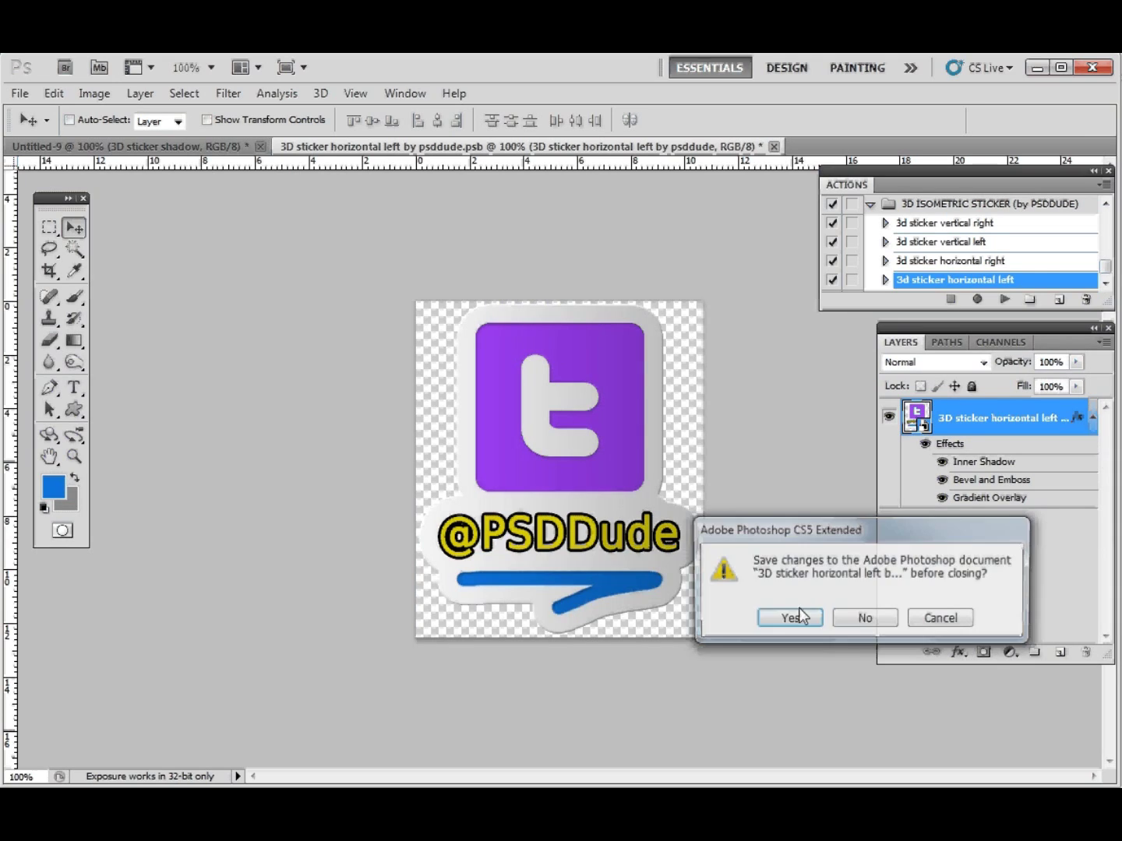
left_click(792, 615)
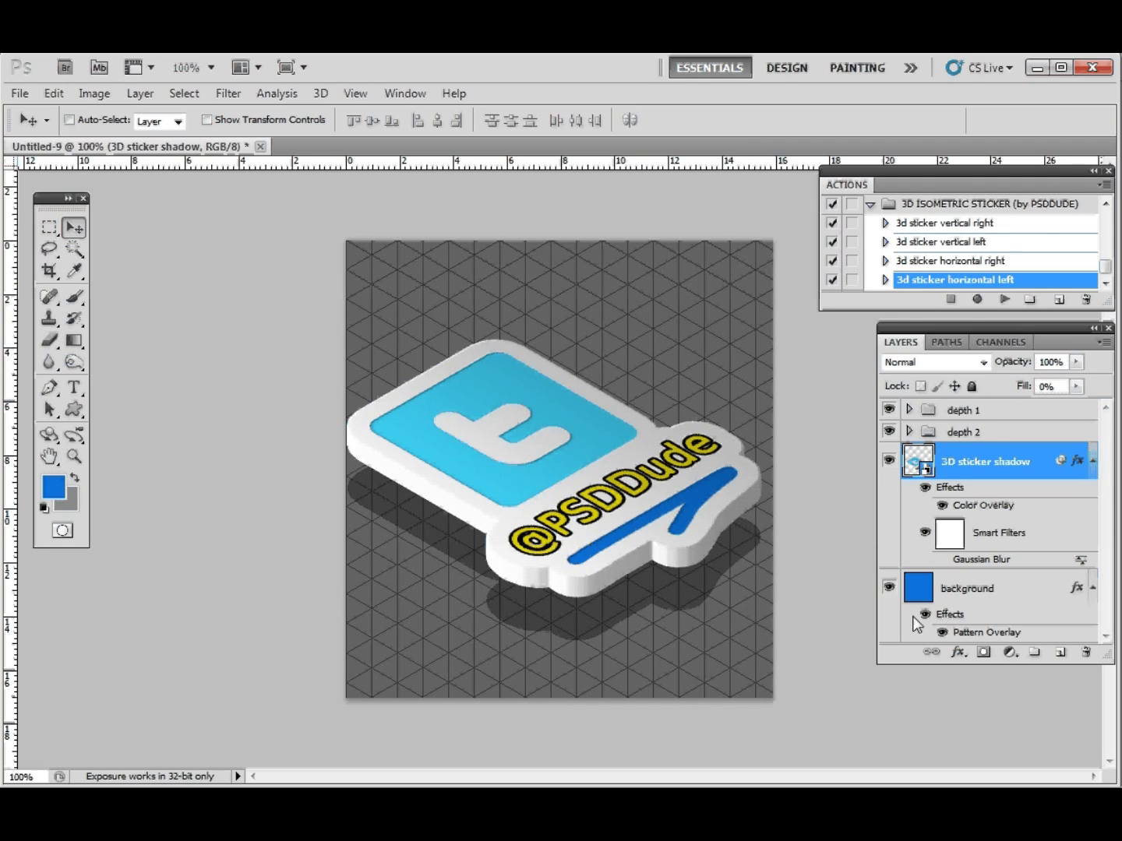
Compare the purple and cyan sticker with undo, test hiding depth 1, then hide depth 2.
key("ctrl+z")
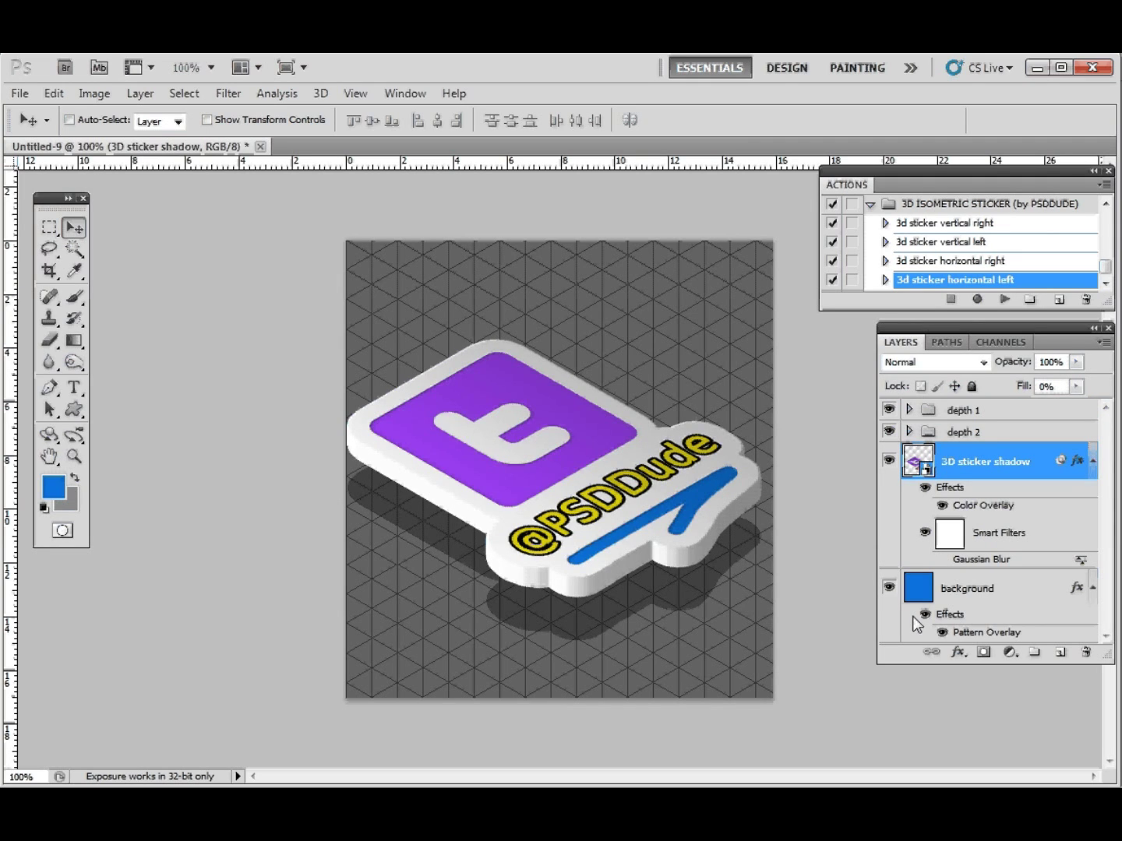
key("ctrl+z")
key("ctrl+z")
left_click(1004, 407)
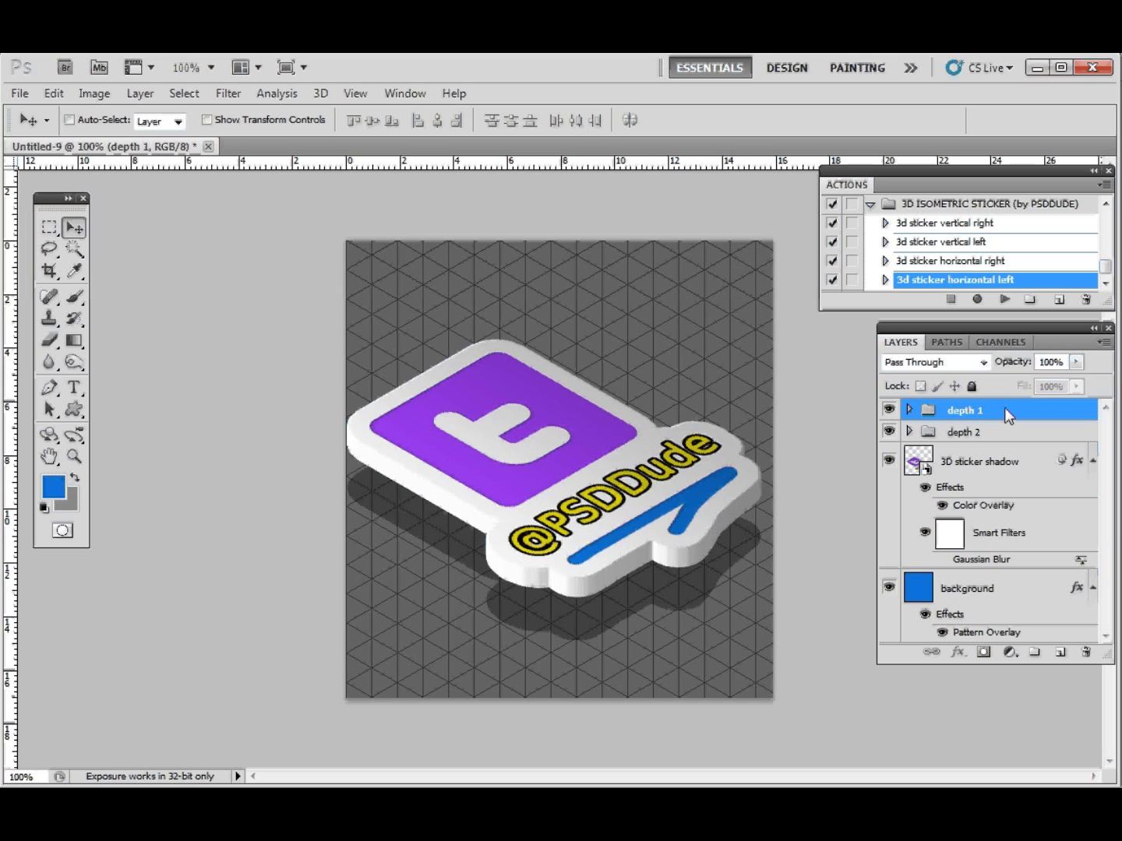
left_click(1006, 431)
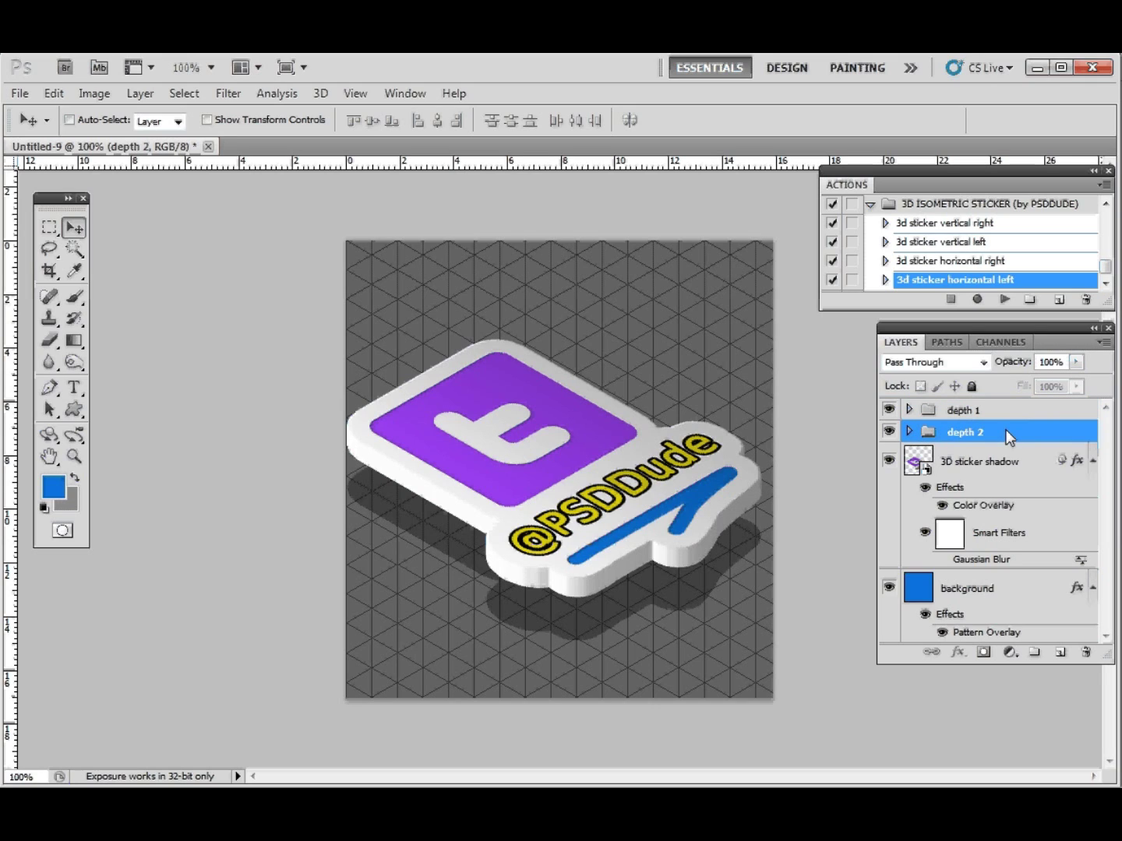
left_click(889, 411)
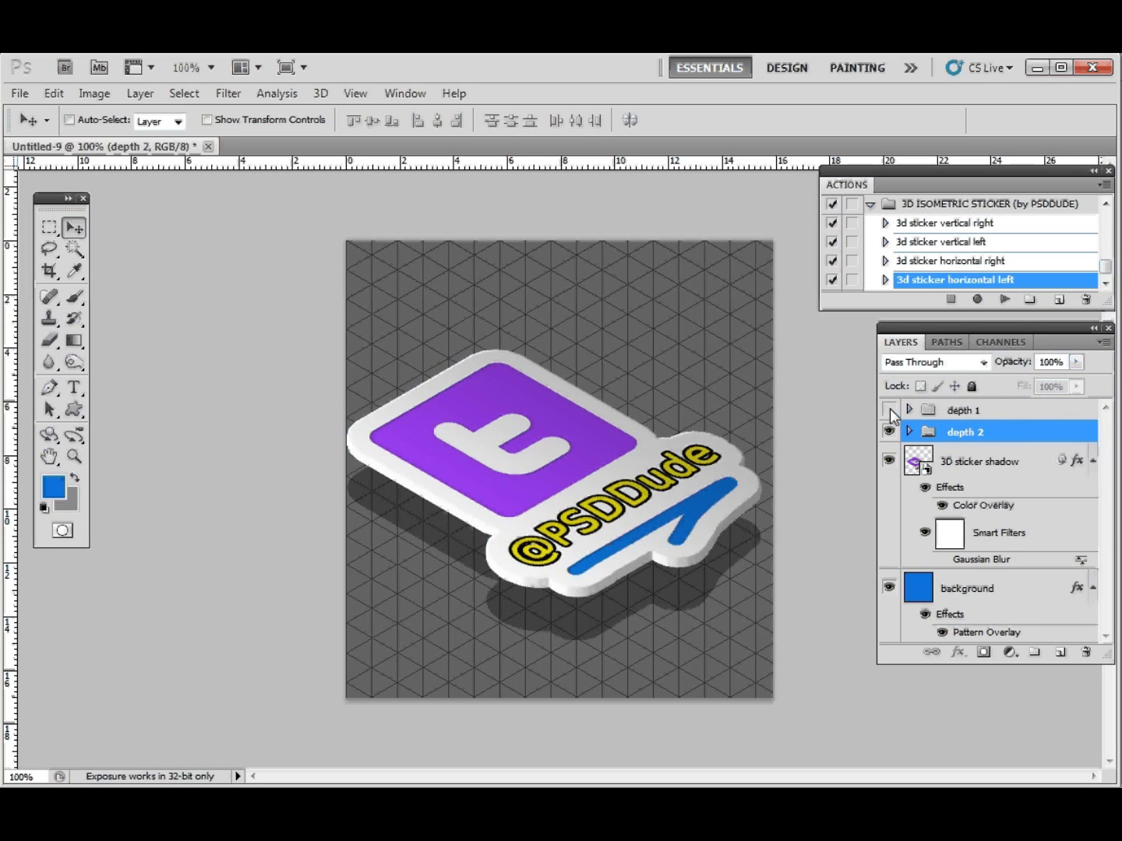
left_click(889, 410)
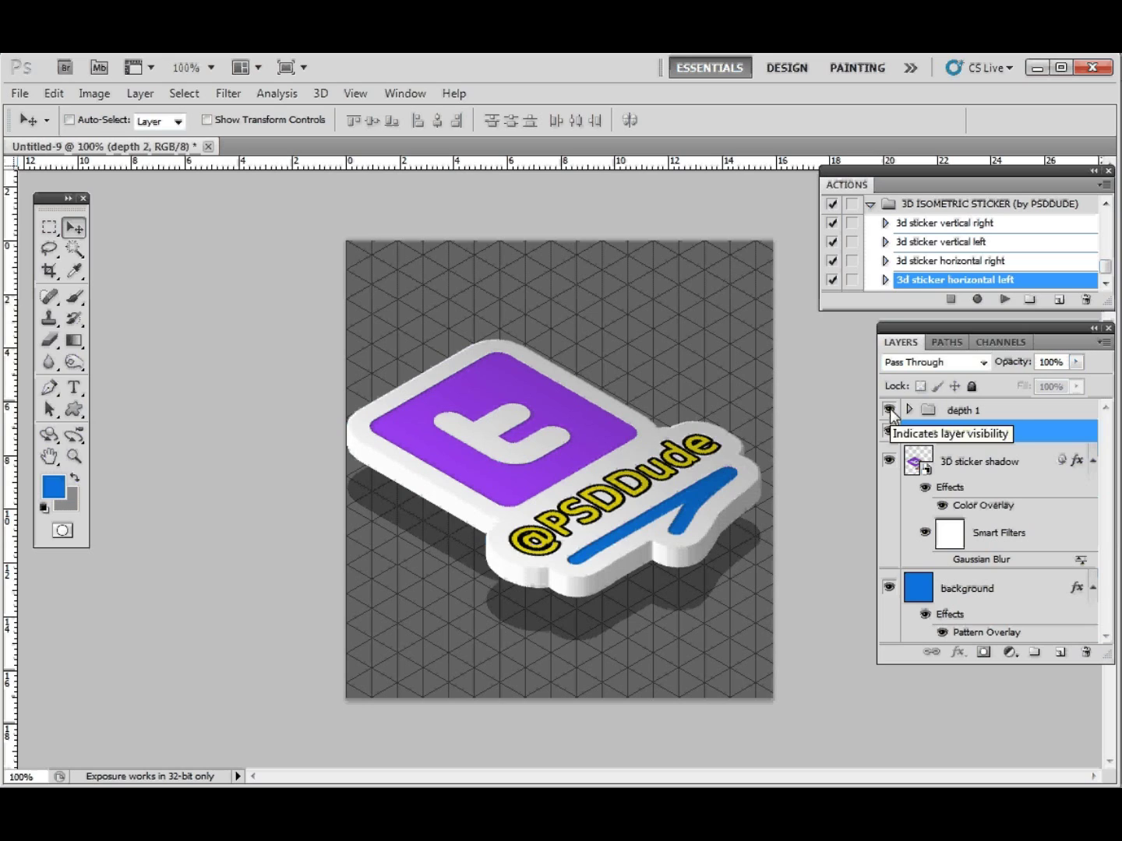
left_click(889, 409)
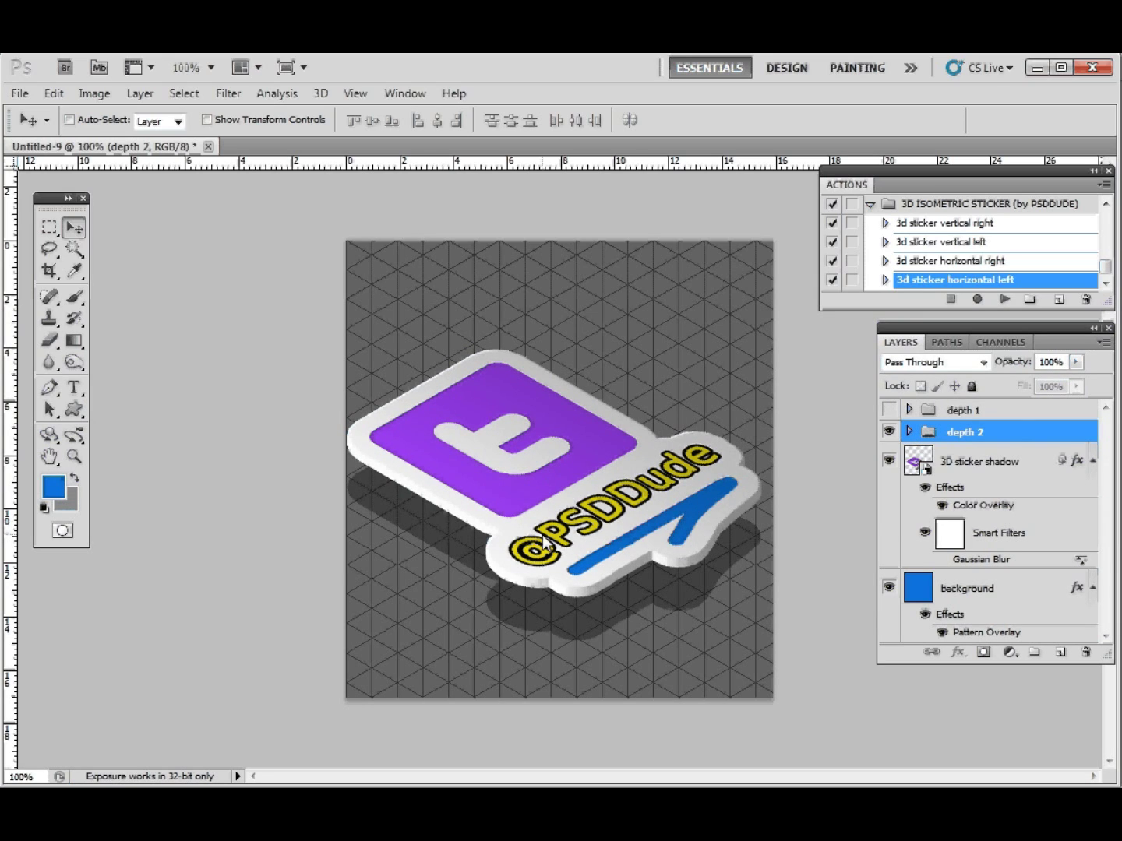
left_click(889, 410)
left_click(888, 431)
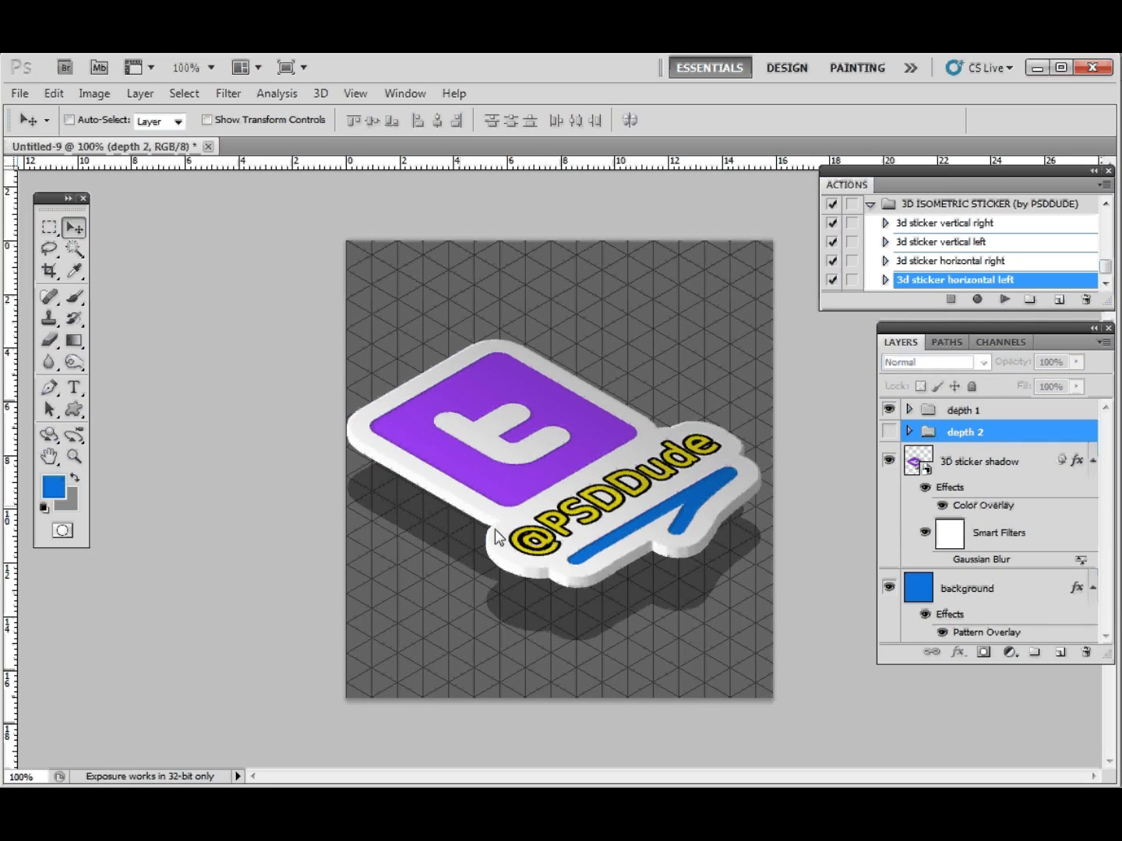
Make the depth 2 group visible again and apply Image > Reveal All.
left_click(889, 431)
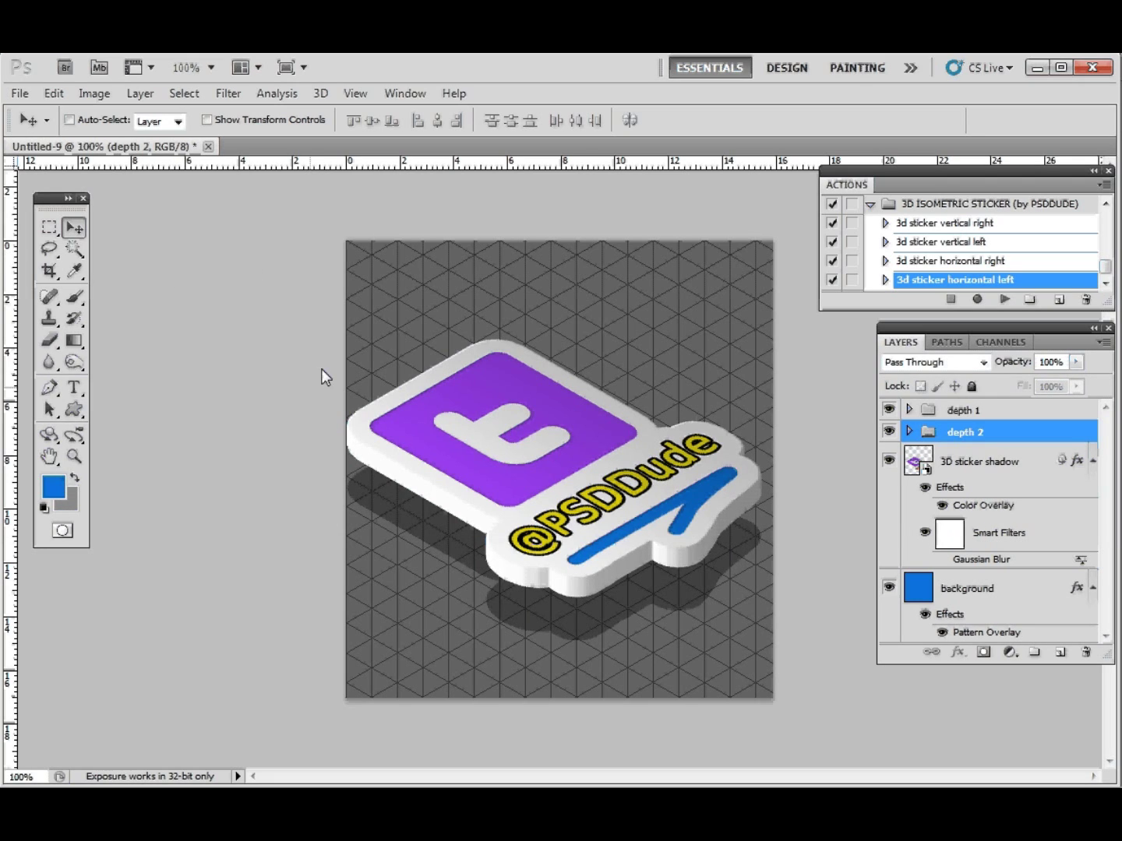
left_click(91, 96)
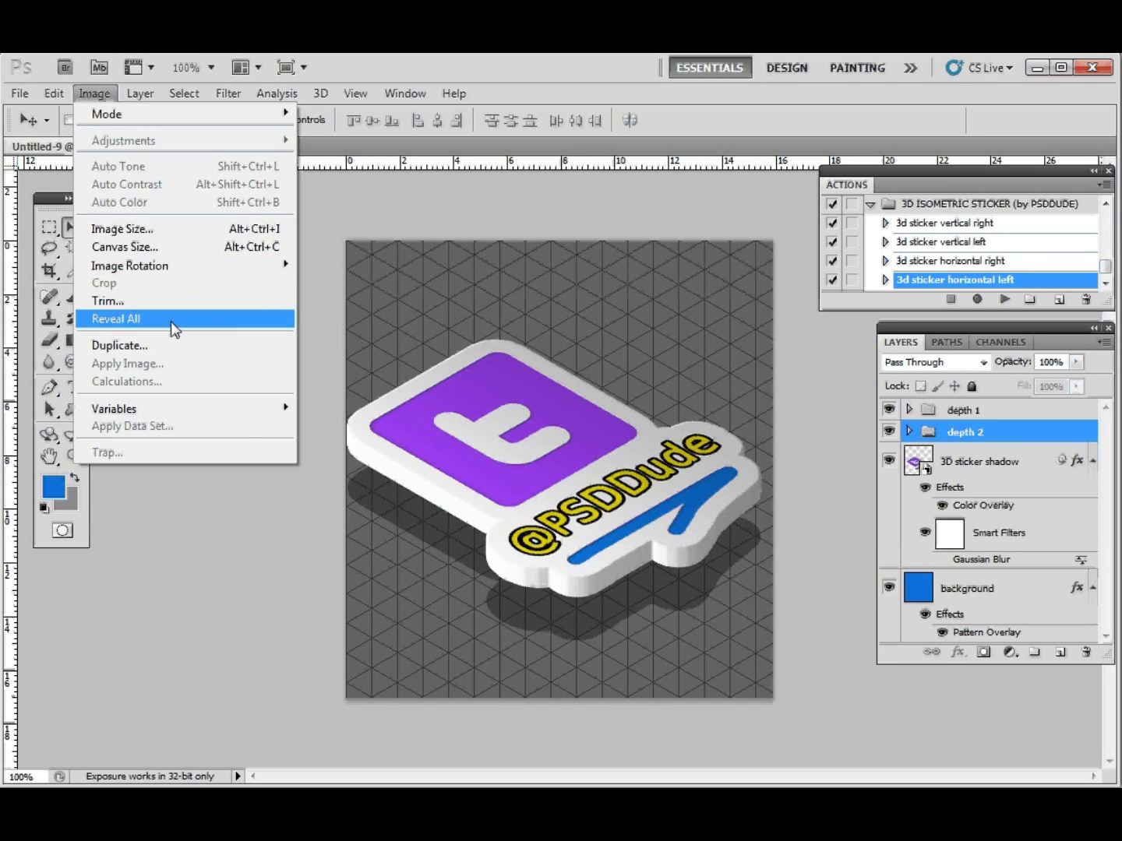
left_click(143, 318)
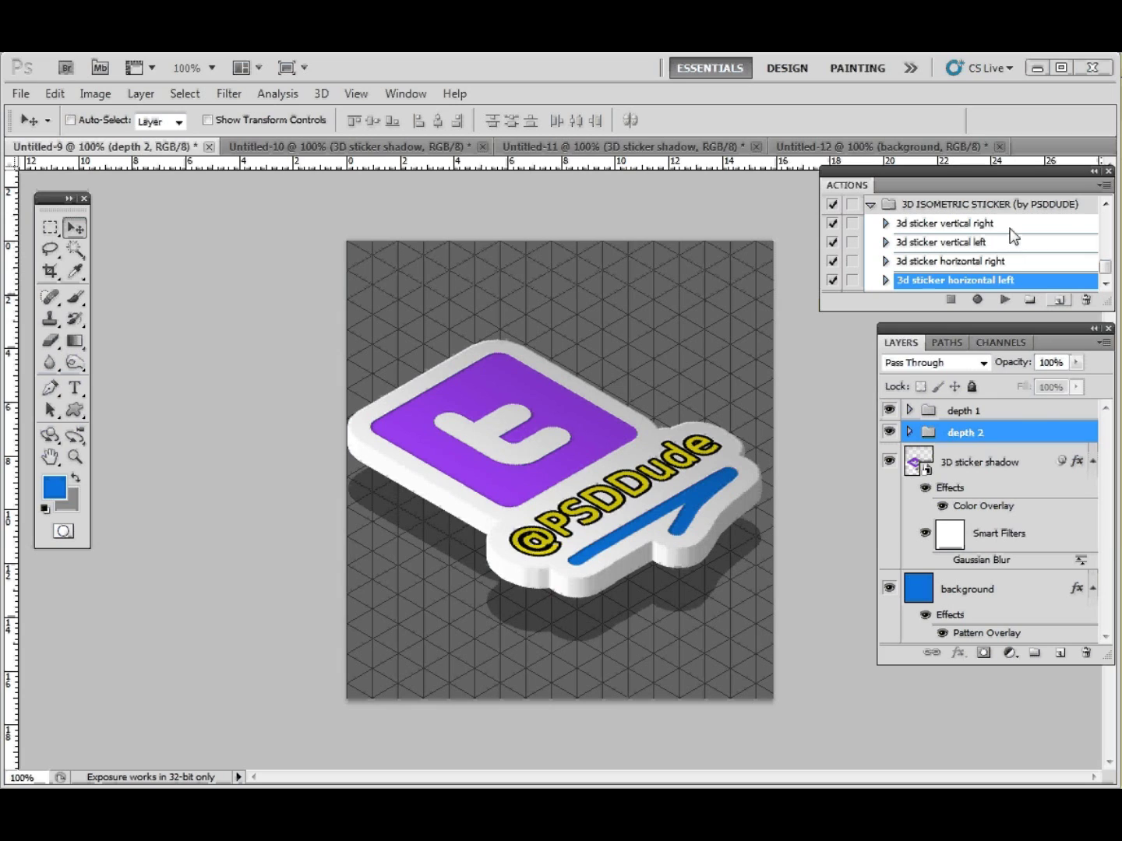
Cycle through the Untitled-10, Untitled-11 and Untitled-12 sticker variants, ending on the mirrored flat Untitled-12.
left_click(320, 147)
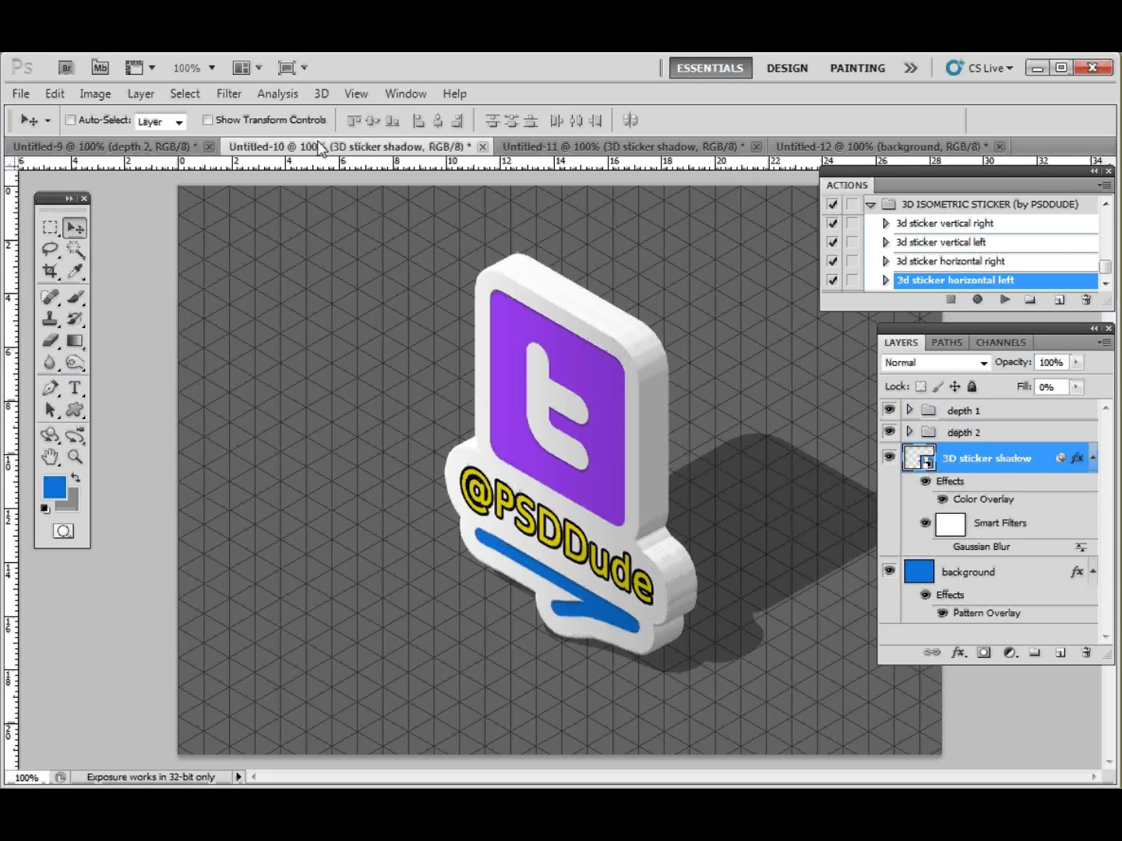
left_click(580, 148)
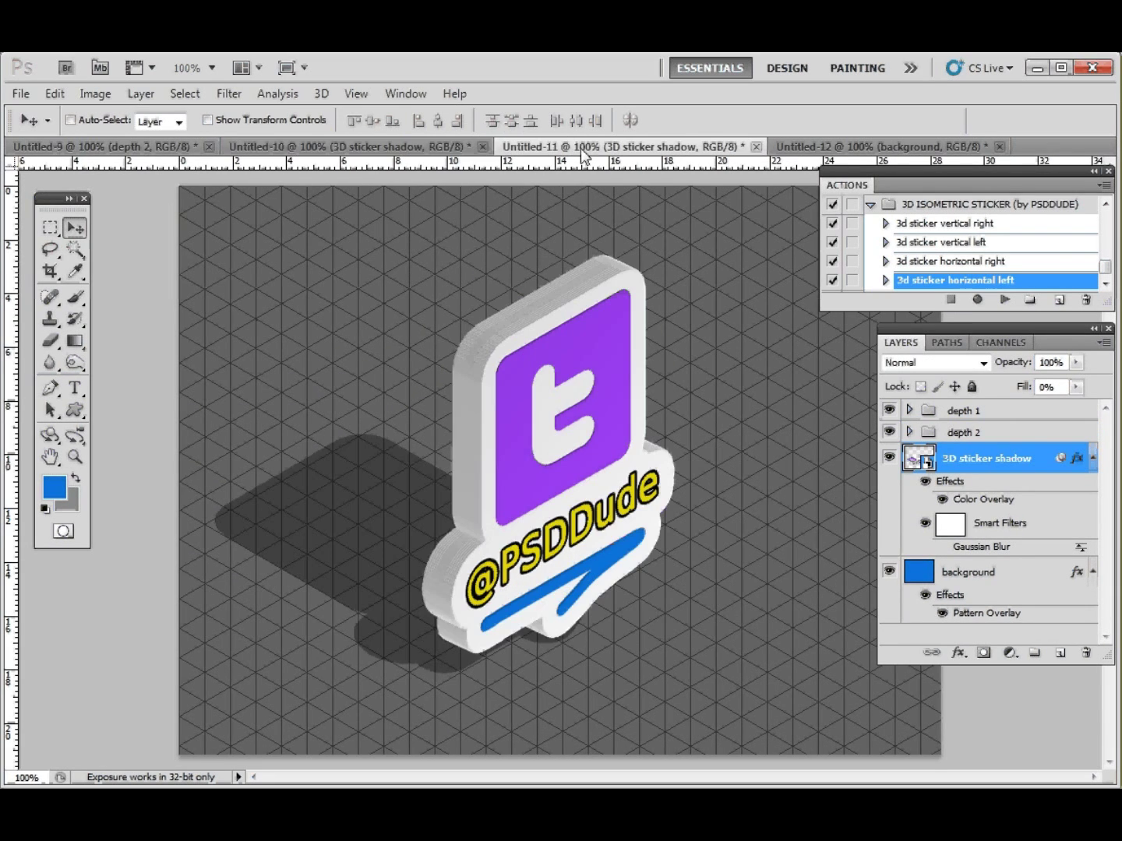
left_click(831, 147)
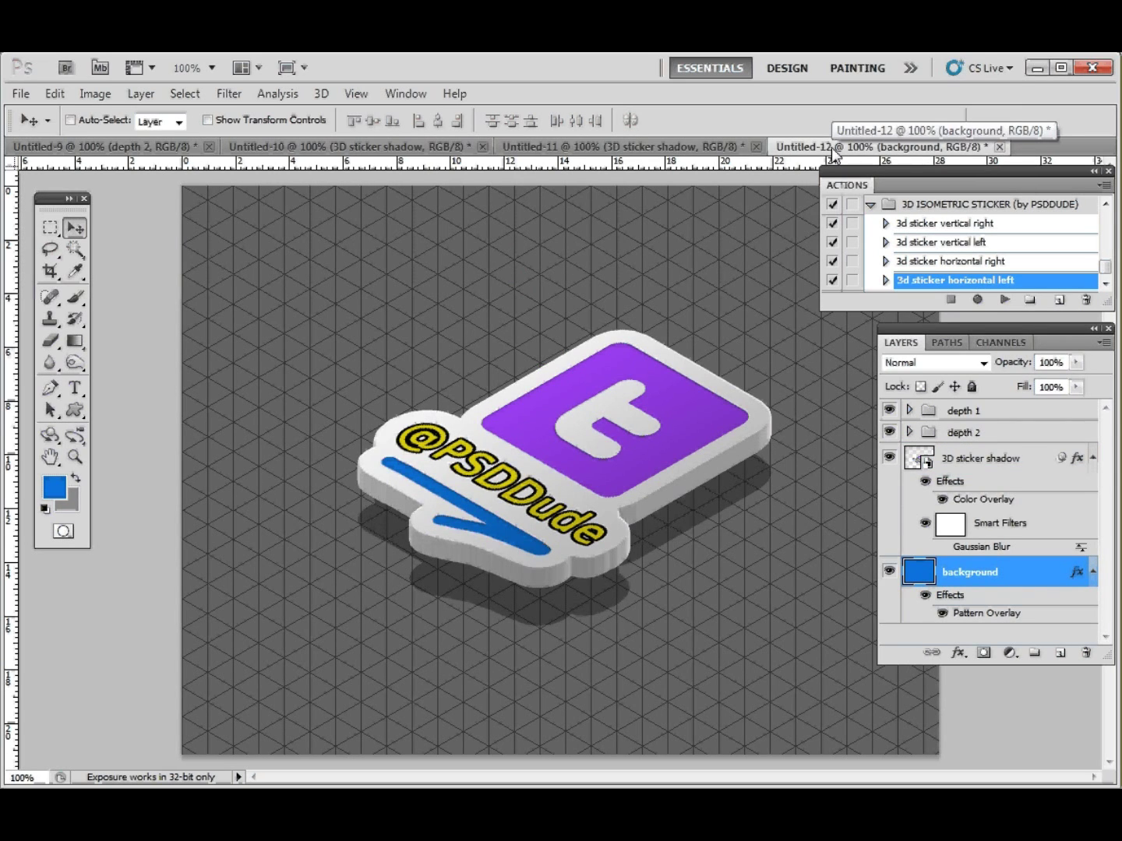